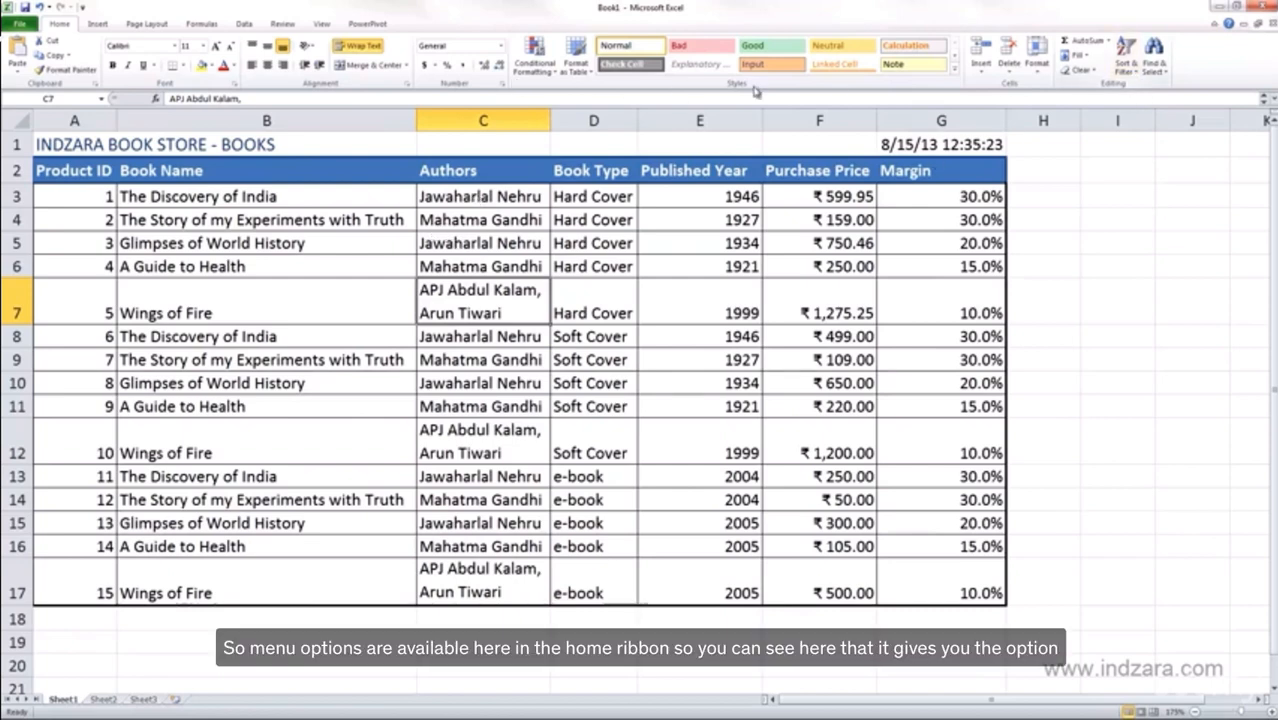
Preview the Sort & Filter choices for the author text column, then close them without sorting.
click(1127, 66)
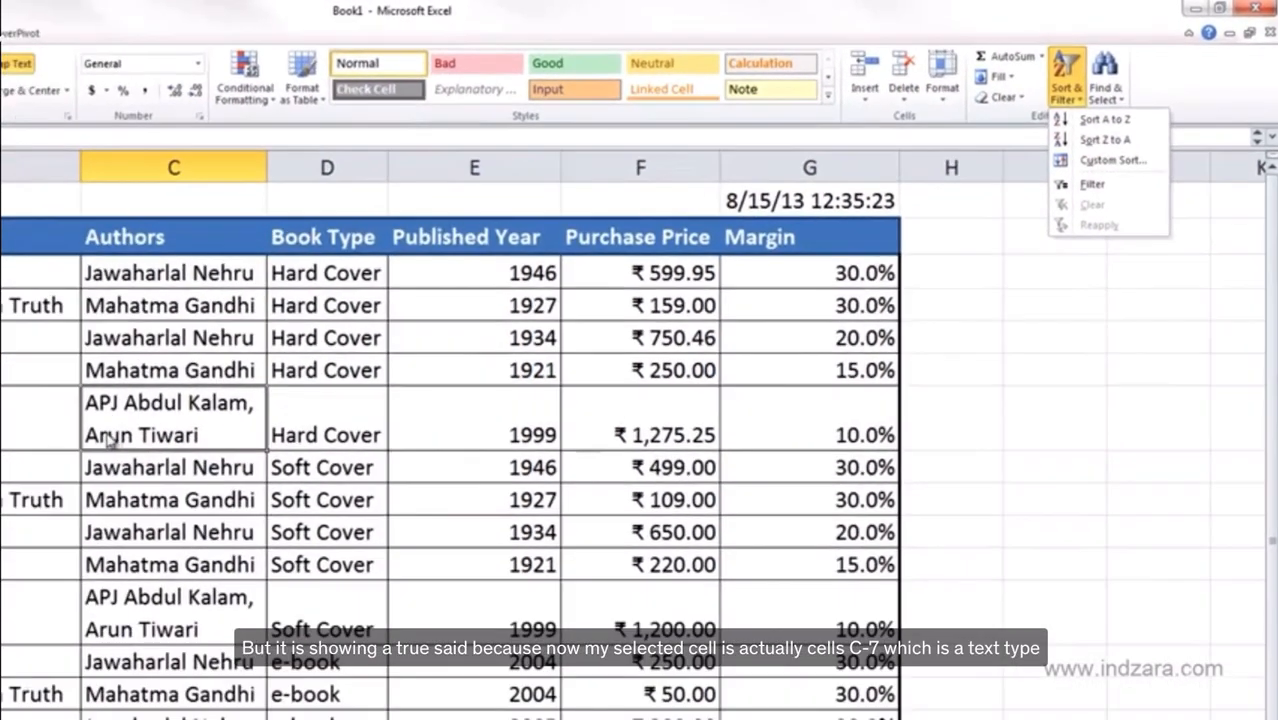
click(124, 427)
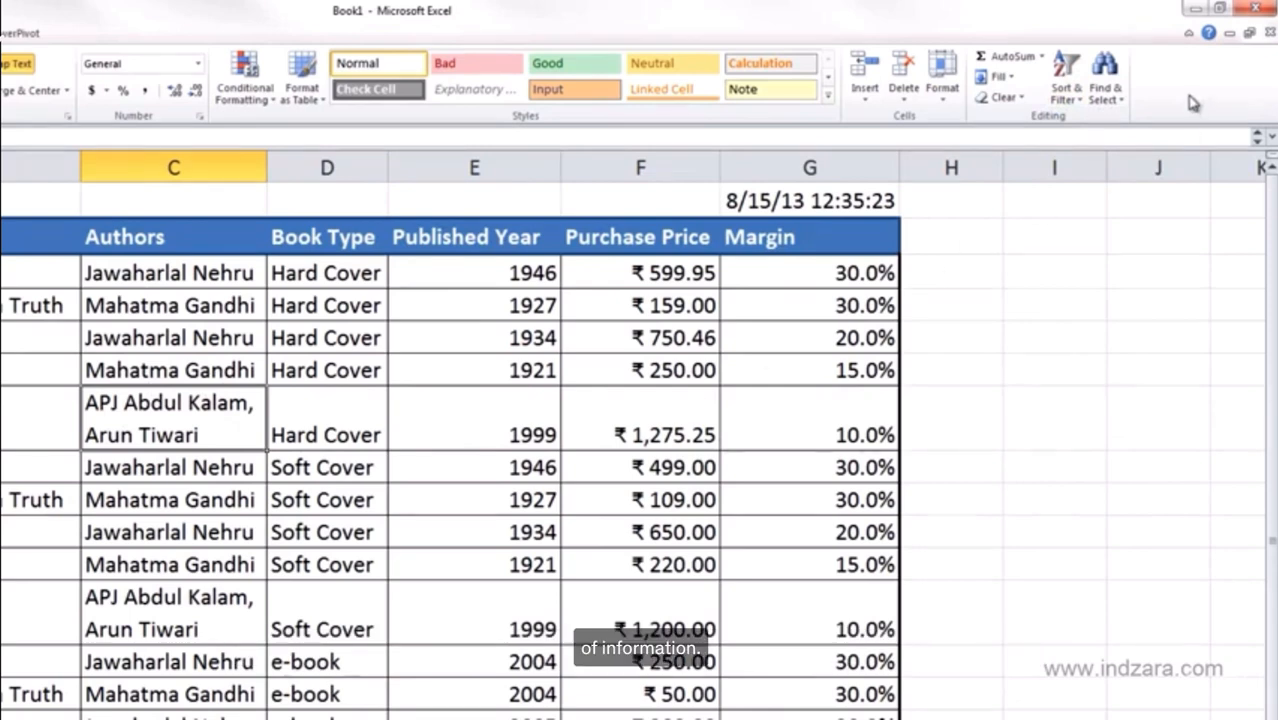
click(1070, 95)
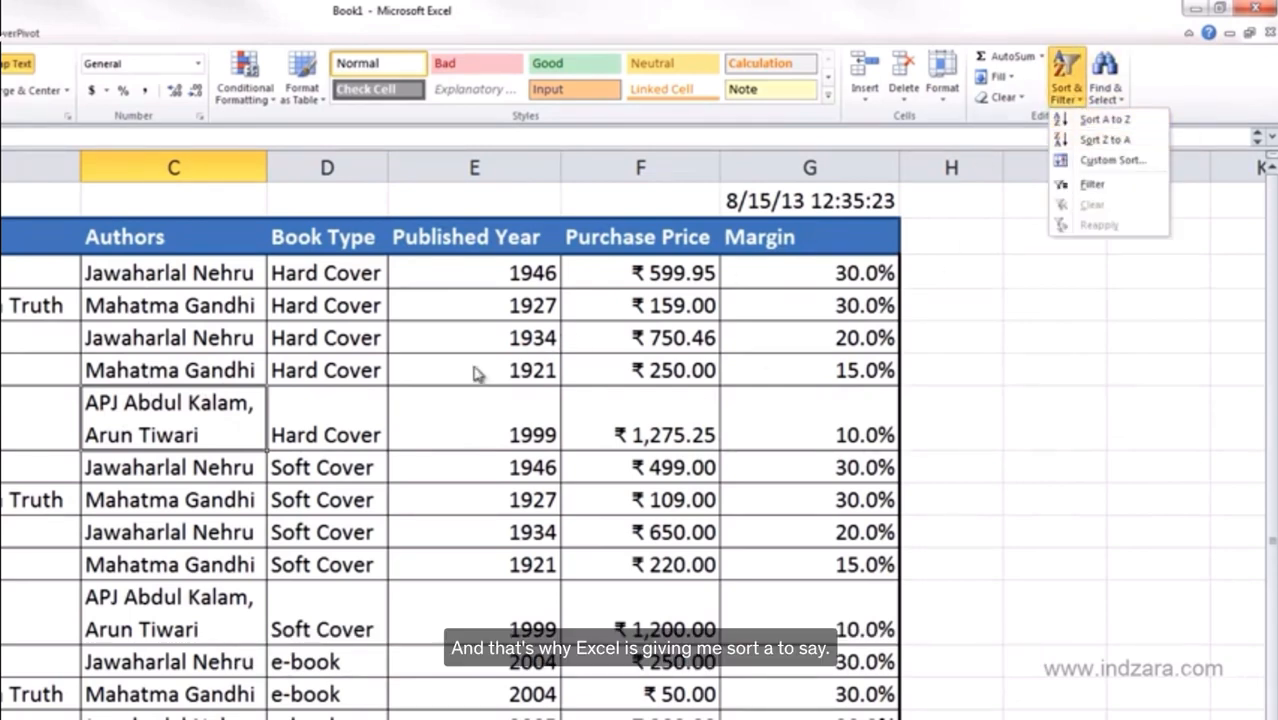
click(443, 385)
Compare the sort choices for the 1999 Published Year value and the Book Type text.
click(530, 437)
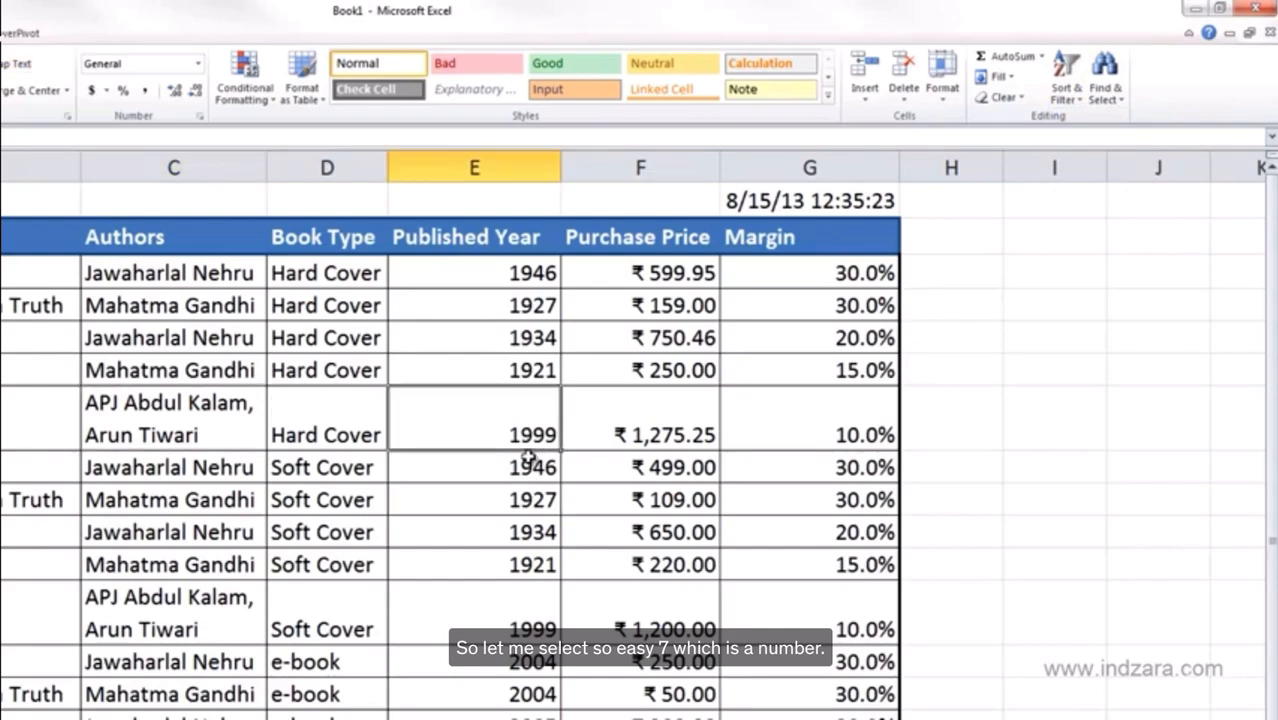
click(1068, 80)
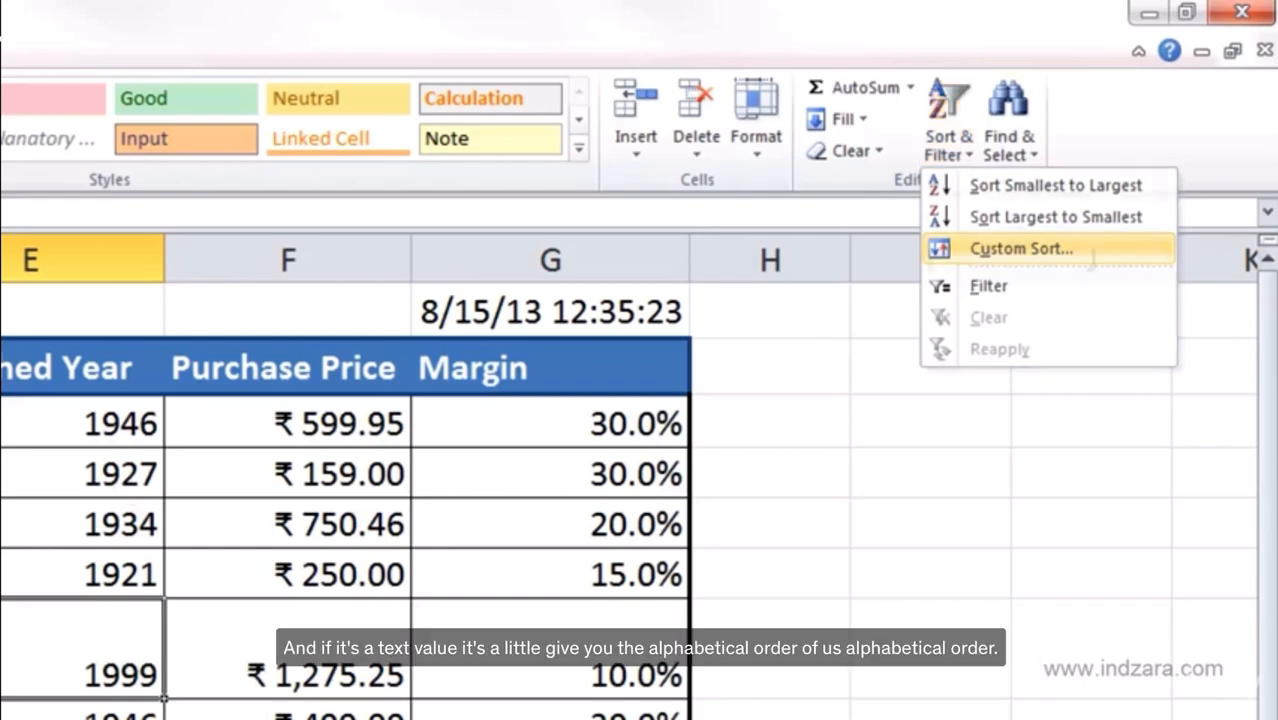
click(2, 550)
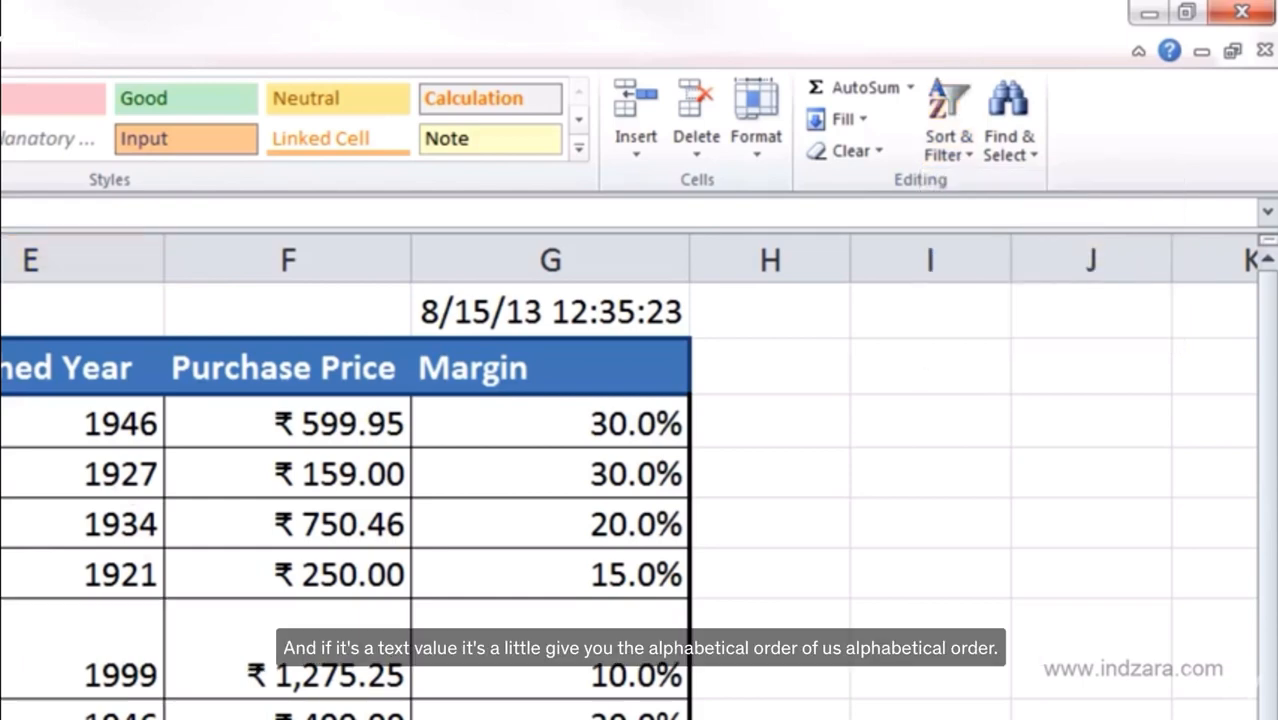
click(975, 158)
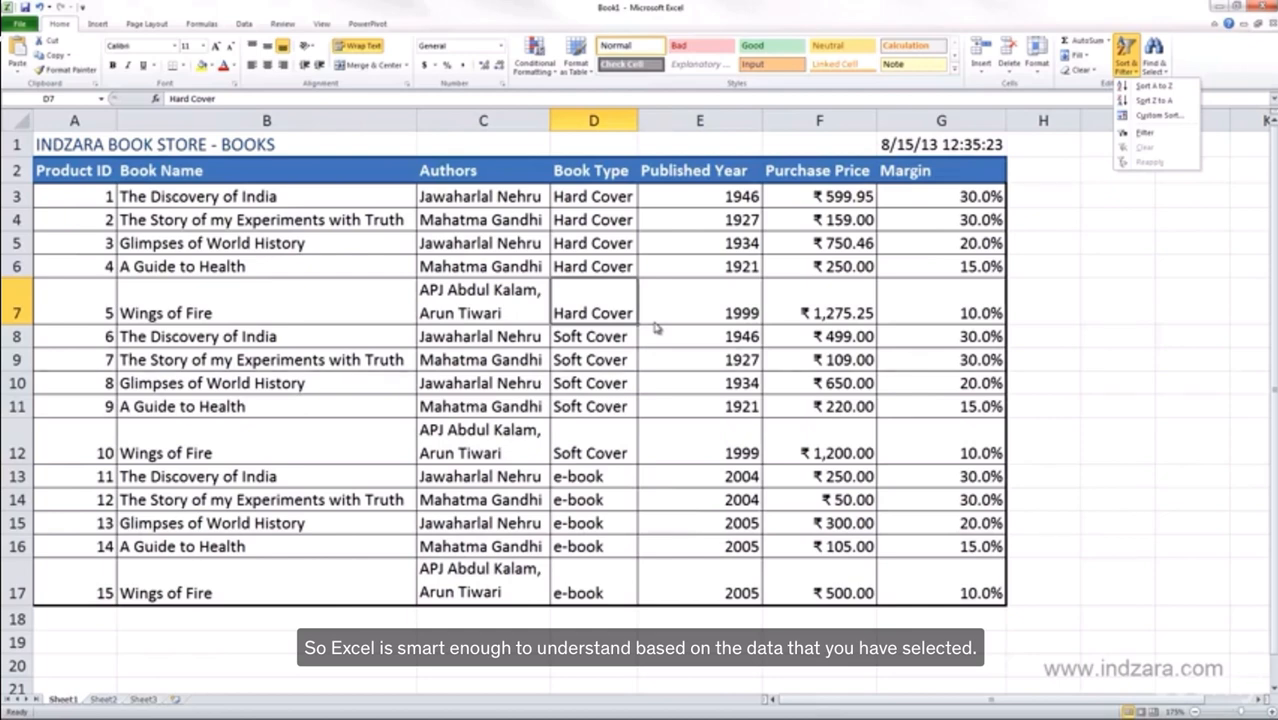
From the Soft Cover cell D9, sort the table by Book Type A to Z.
key(Escape)
key(Down)
key(Down)
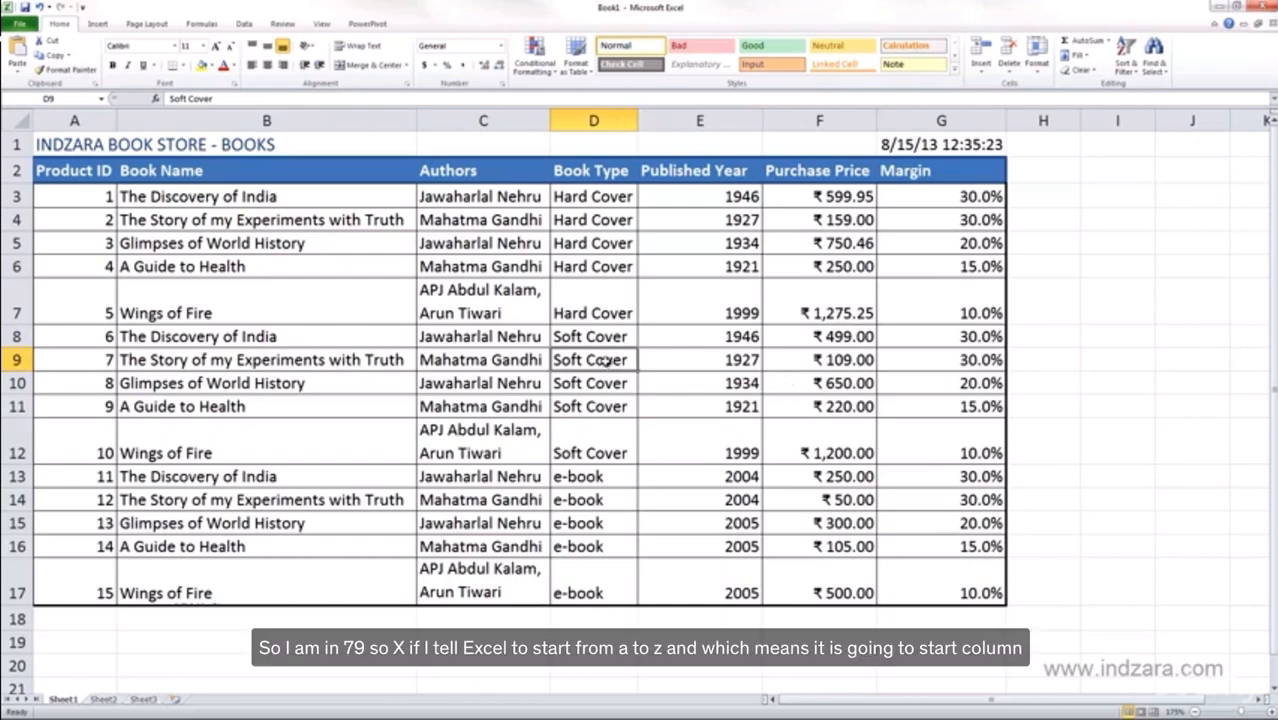
click(1128, 66)
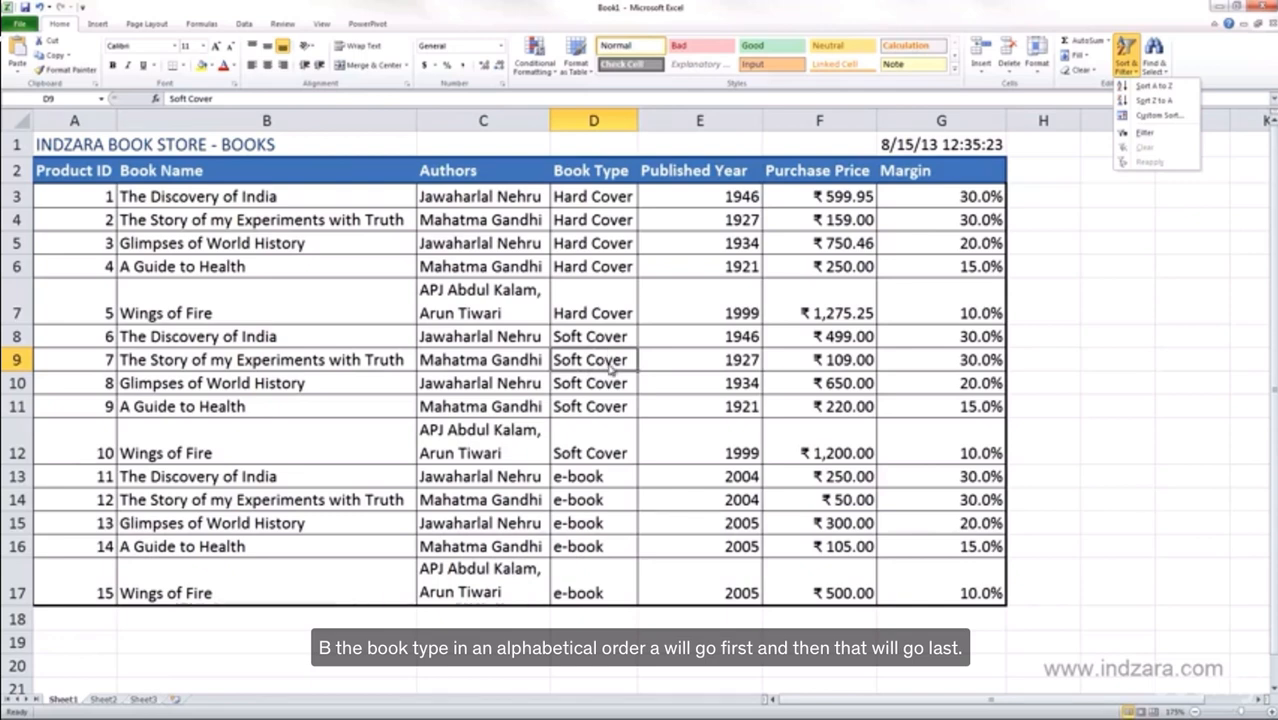
click(1162, 94)
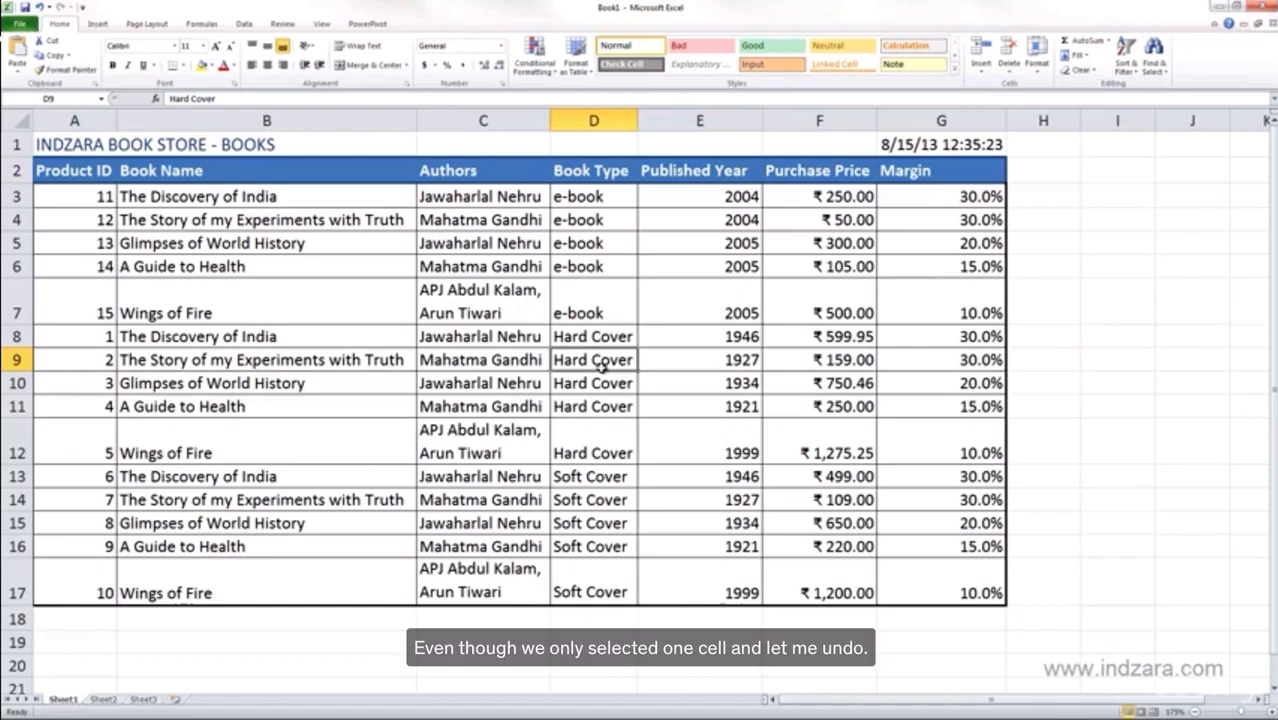
Undo the Book Type sort with Ctrl+Z.
key(ctrl+z)
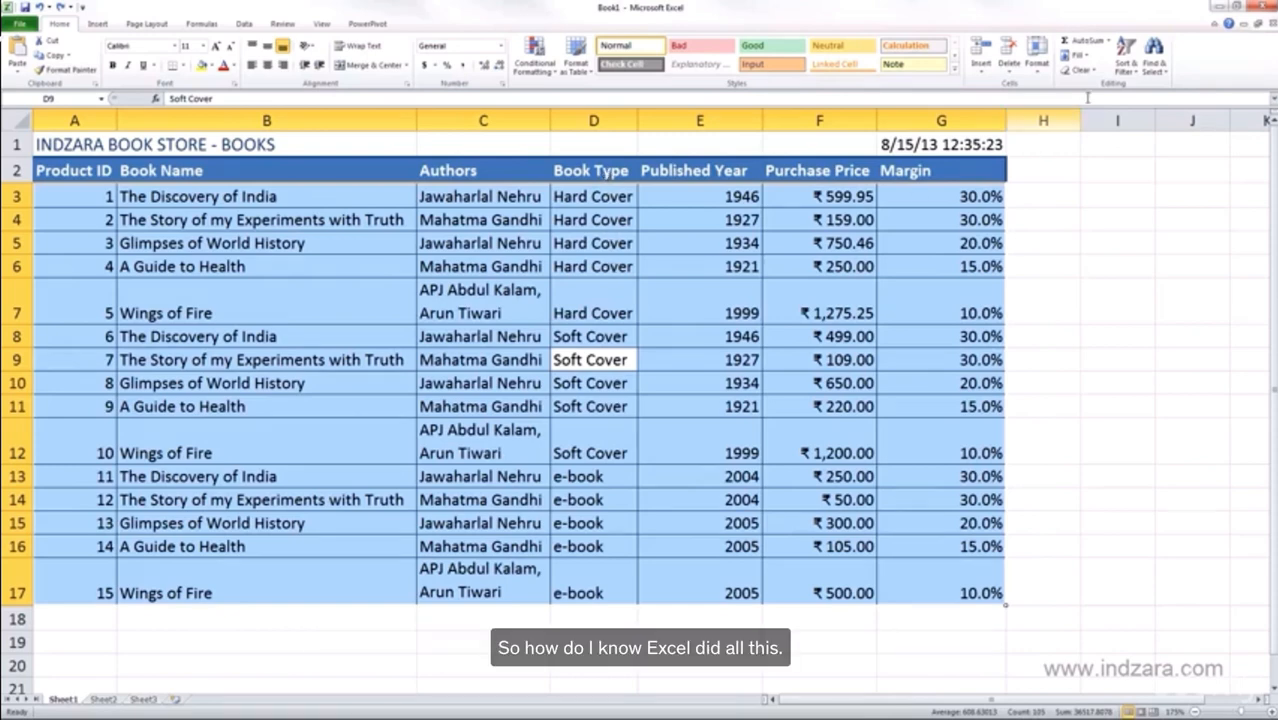
Open Custom Sort from Sort & Filter and move the Sort dialog lower over the table.
click(1128, 66)
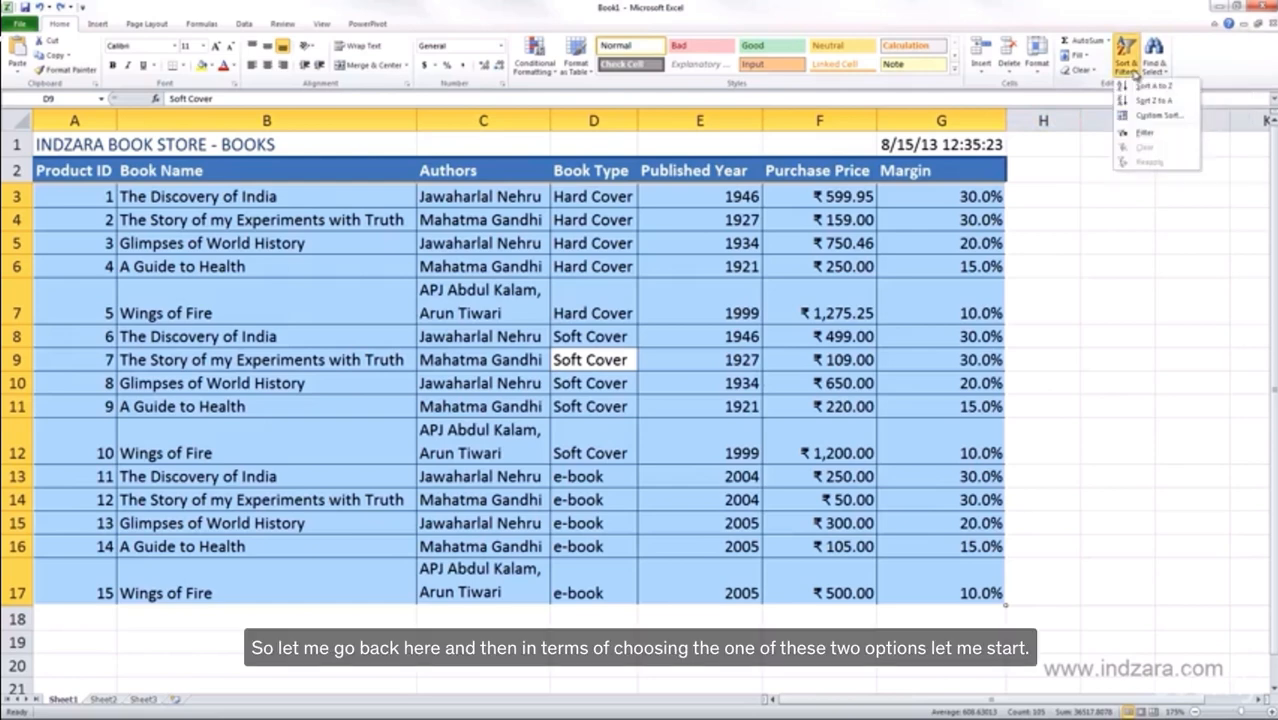
click(1160, 116)
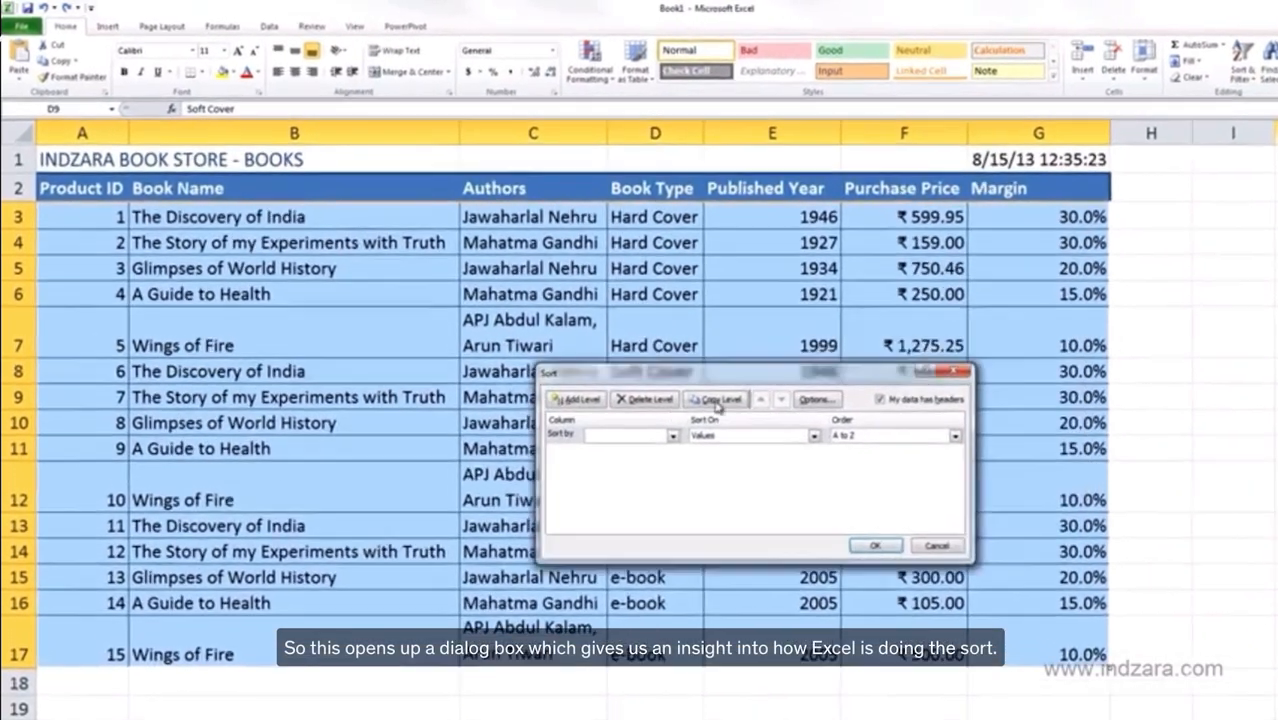
drag(840, 335, 610, 405)
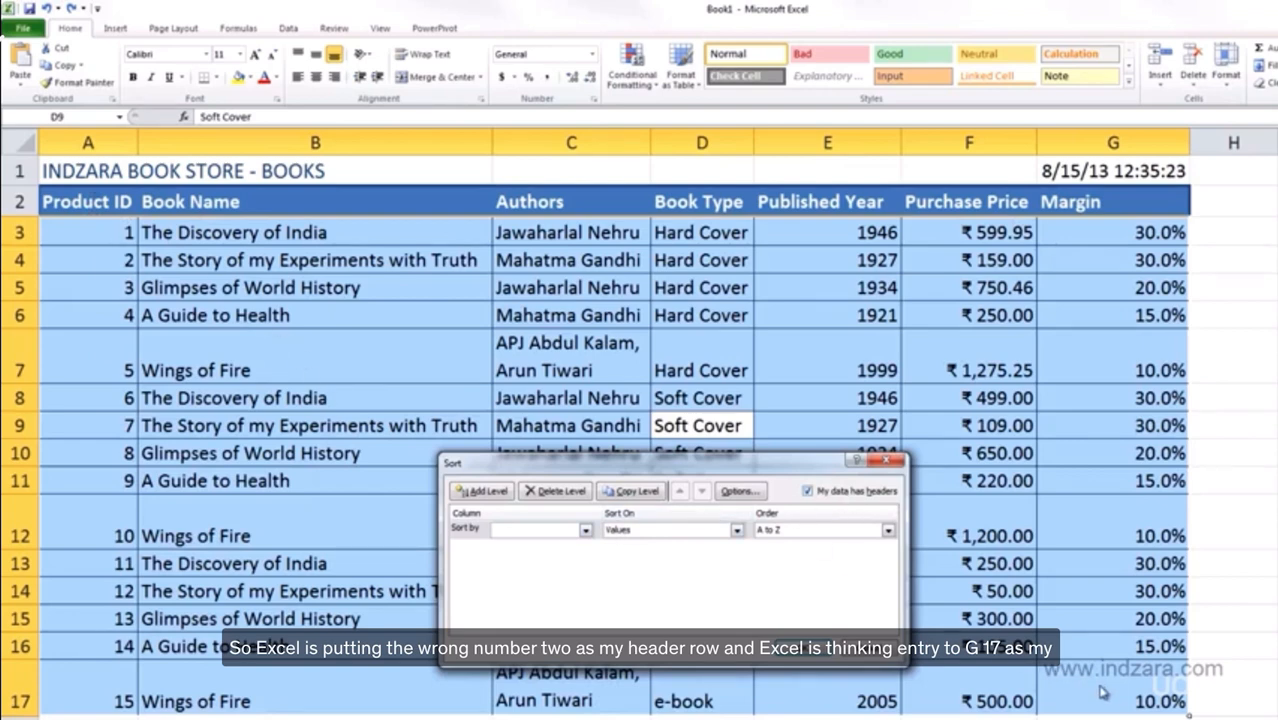
Set the sort level to Purchase Price, keeping Smallest to Largest order.
click(586, 531)
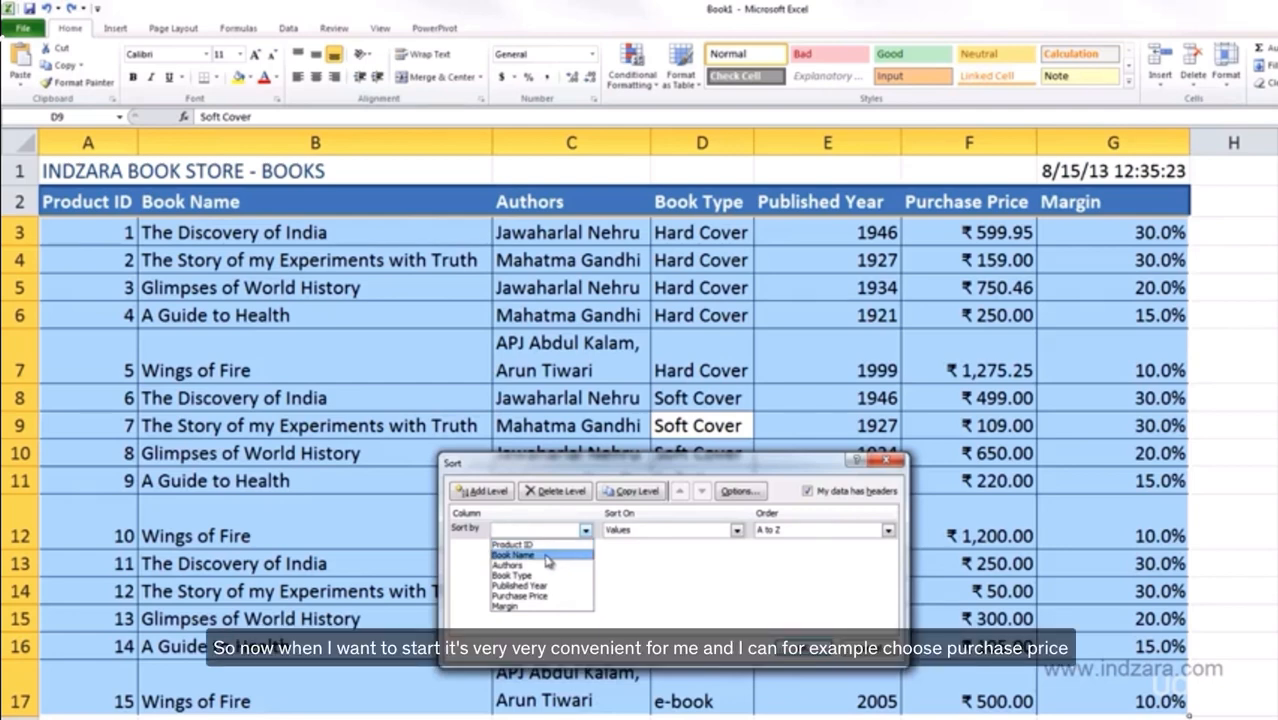
click(547, 596)
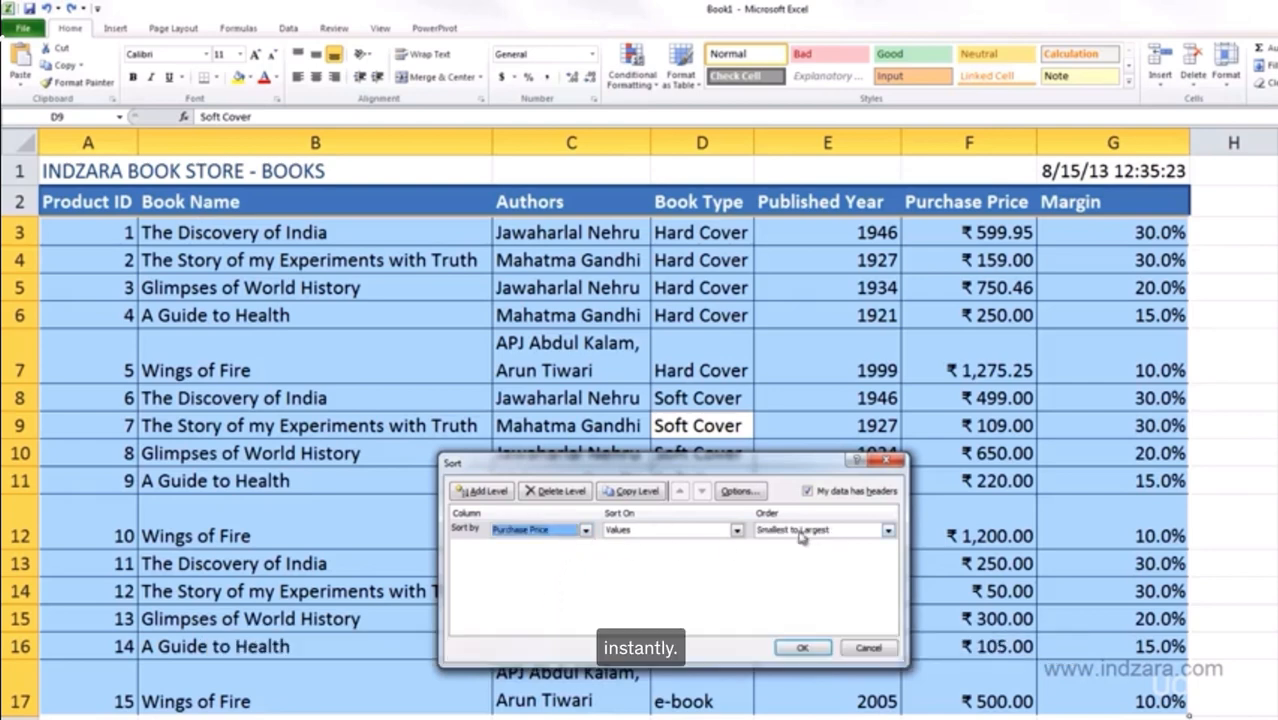
click(887, 531)
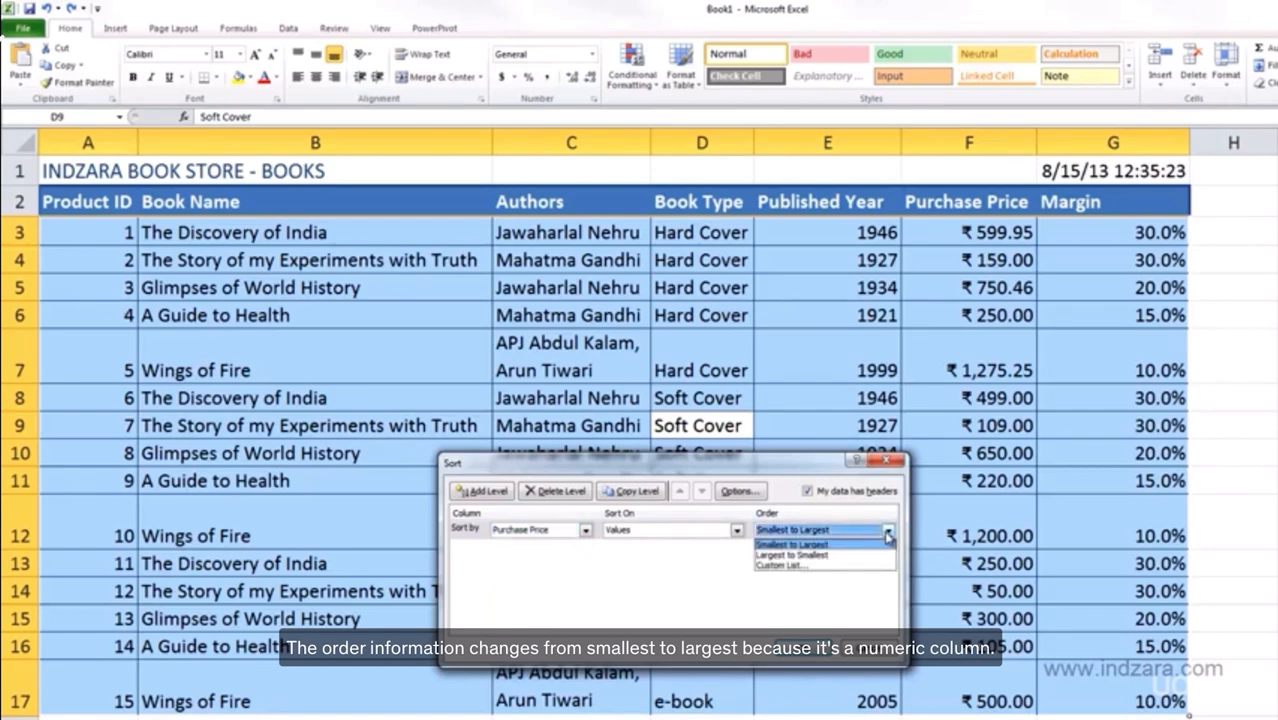
click(887, 533)
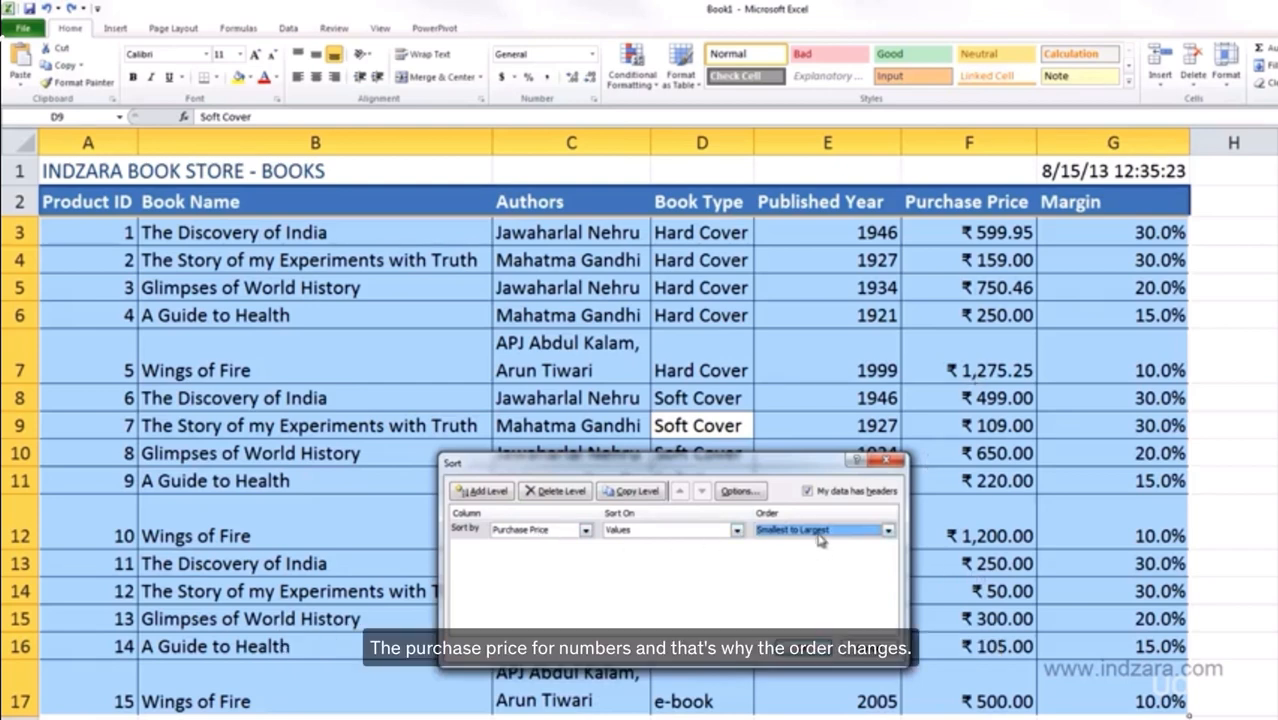
Change the sort level to Book Name with A to Z order.
click(585, 530)
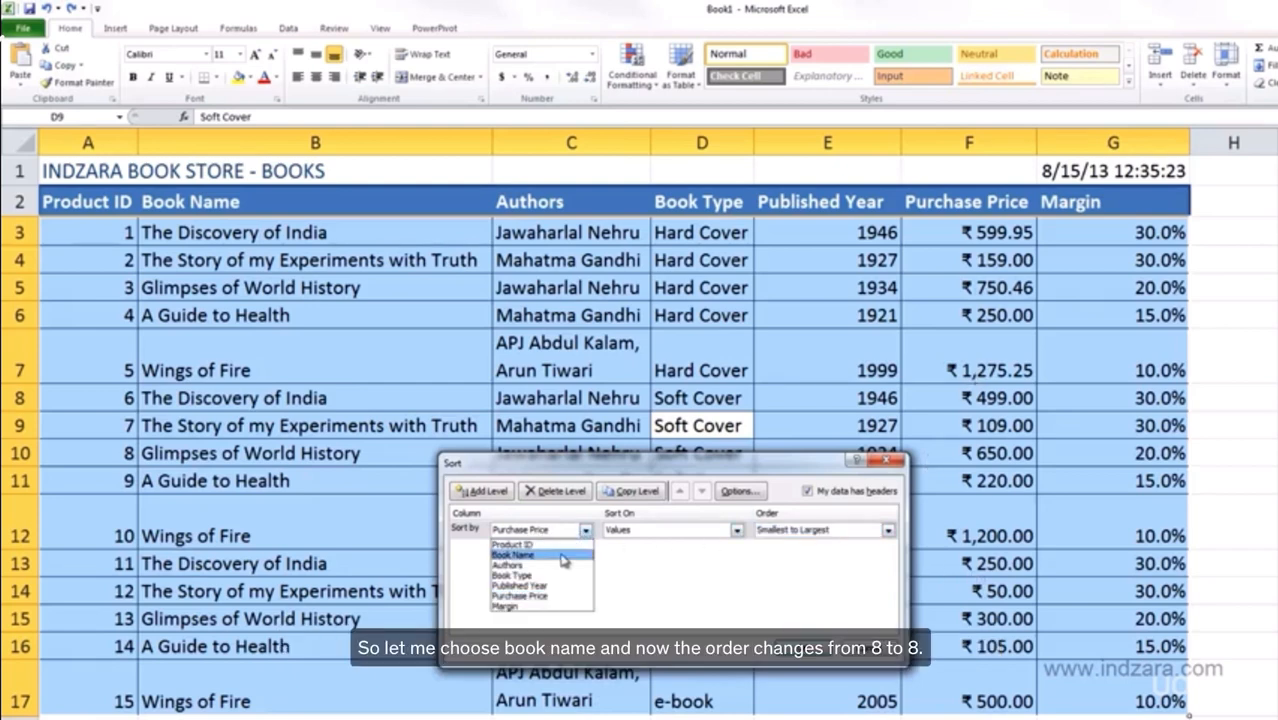
click(563, 556)
click(887, 531)
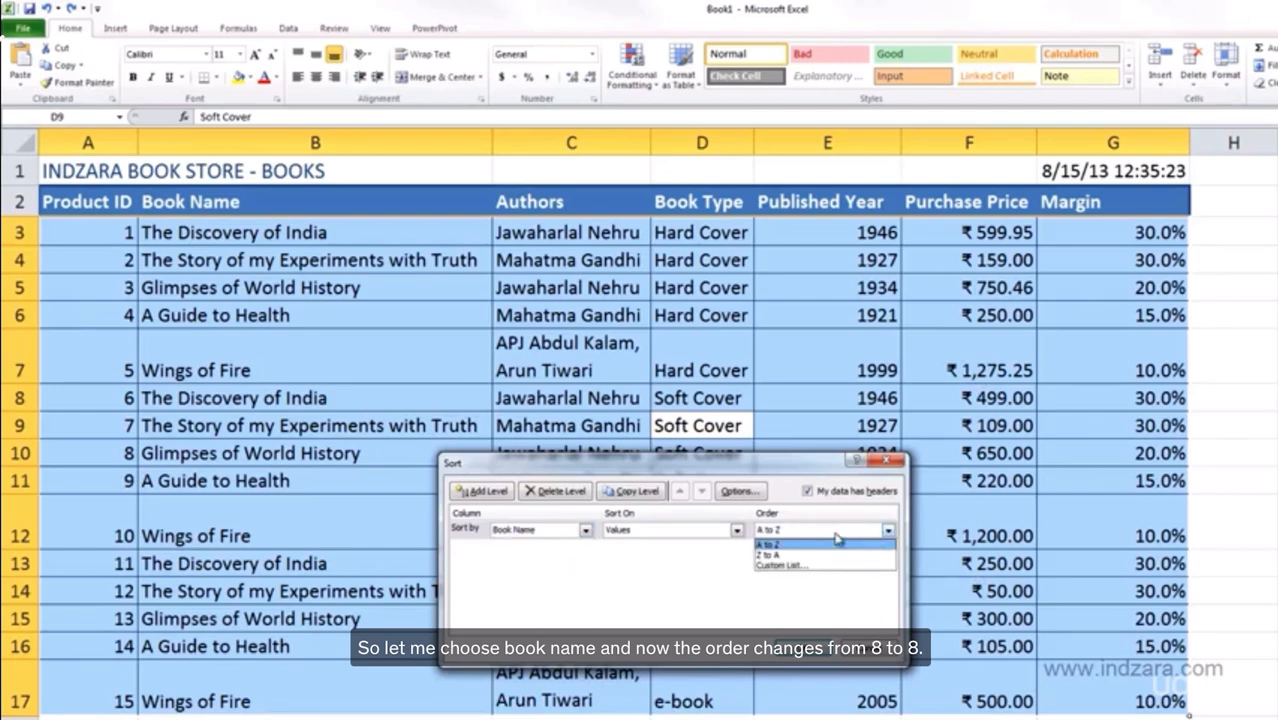
click(837, 540)
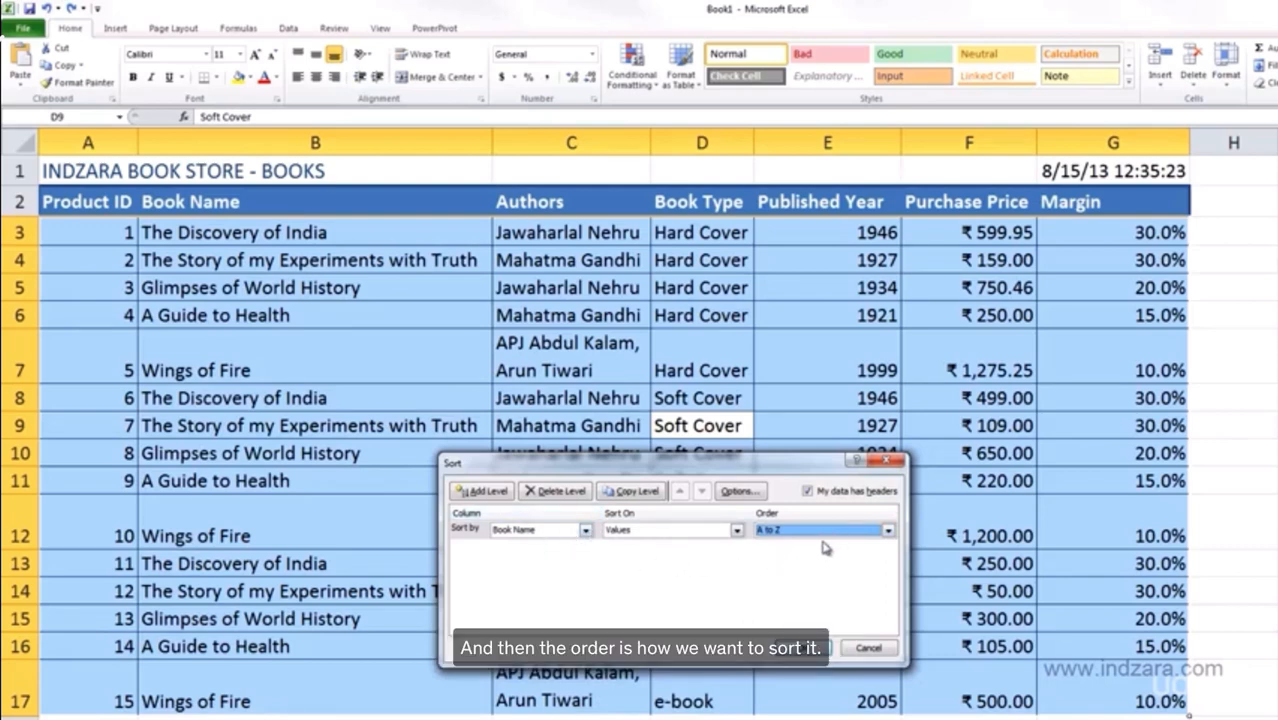
Review the Sort On options and keep sorting on cell Values.
click(738, 531)
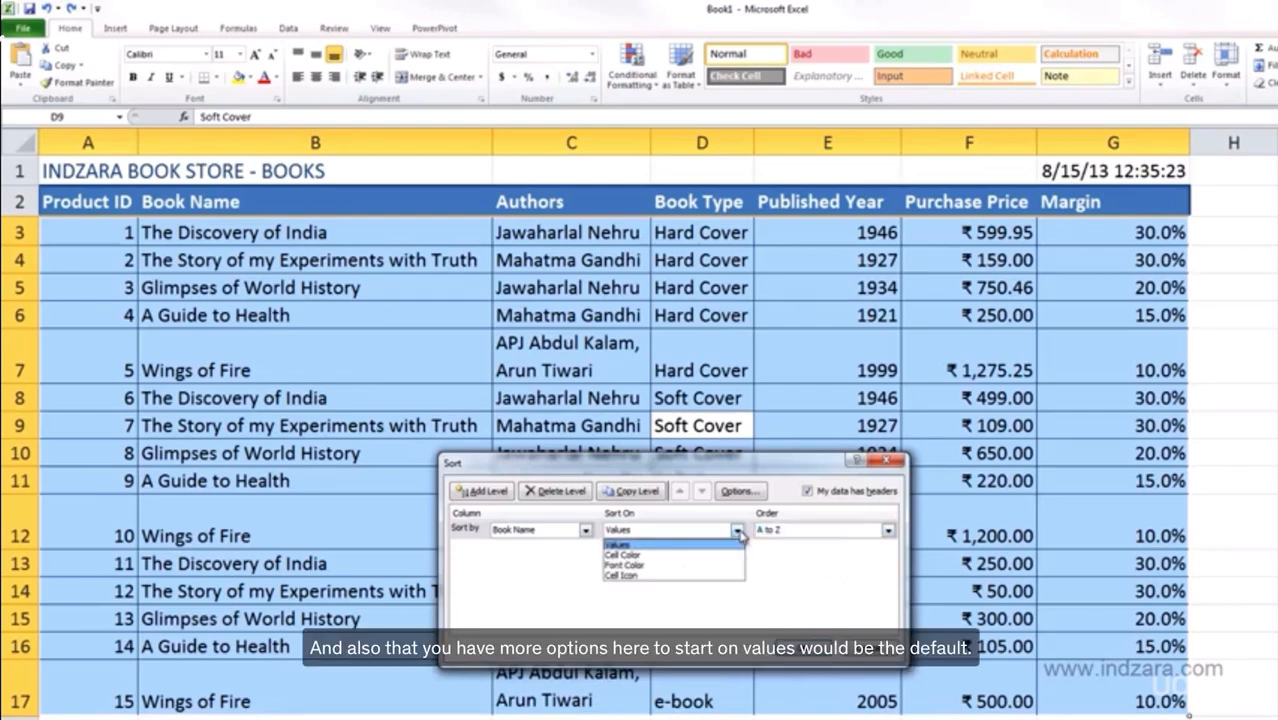
click(668, 536)
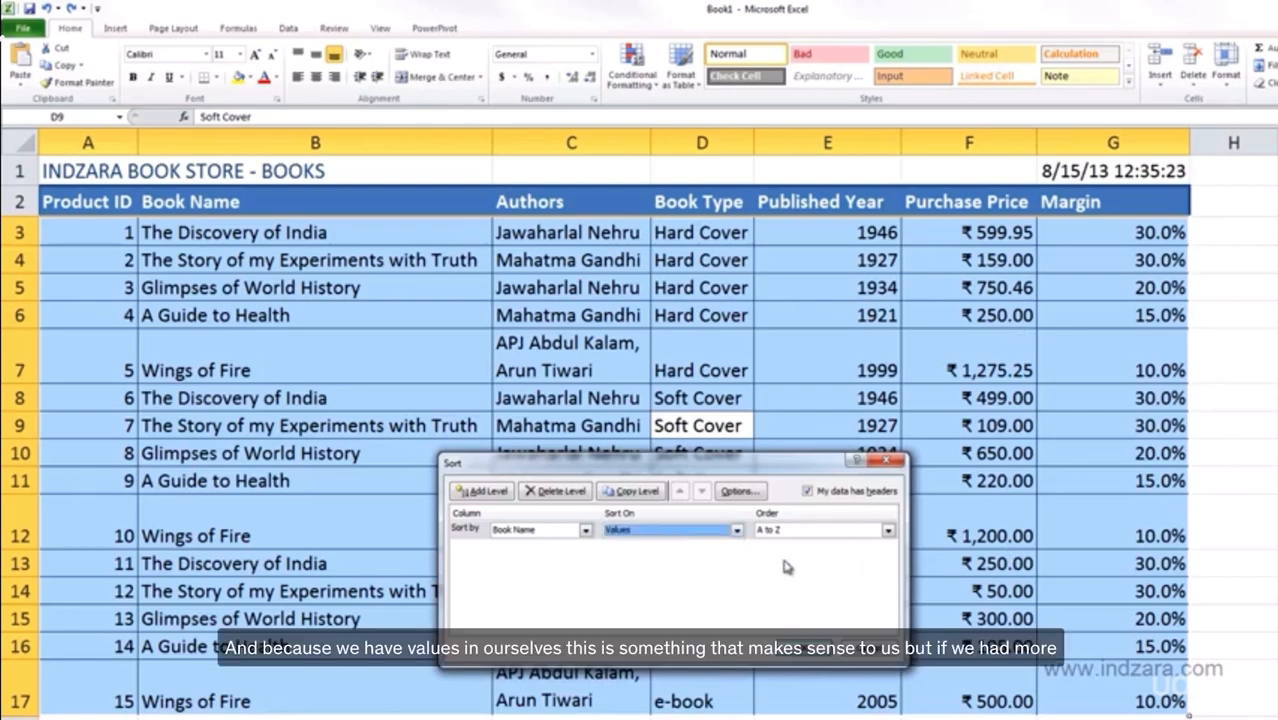
click(737, 531)
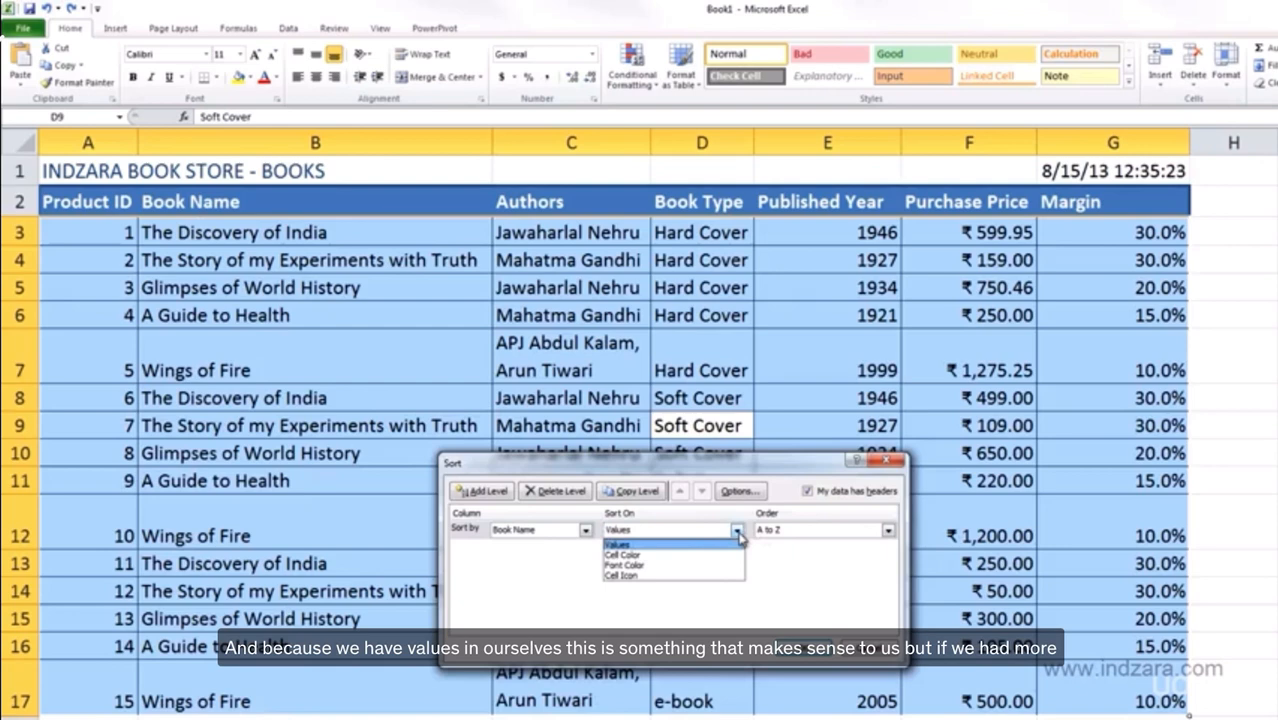
click(738, 533)
click(738, 533)
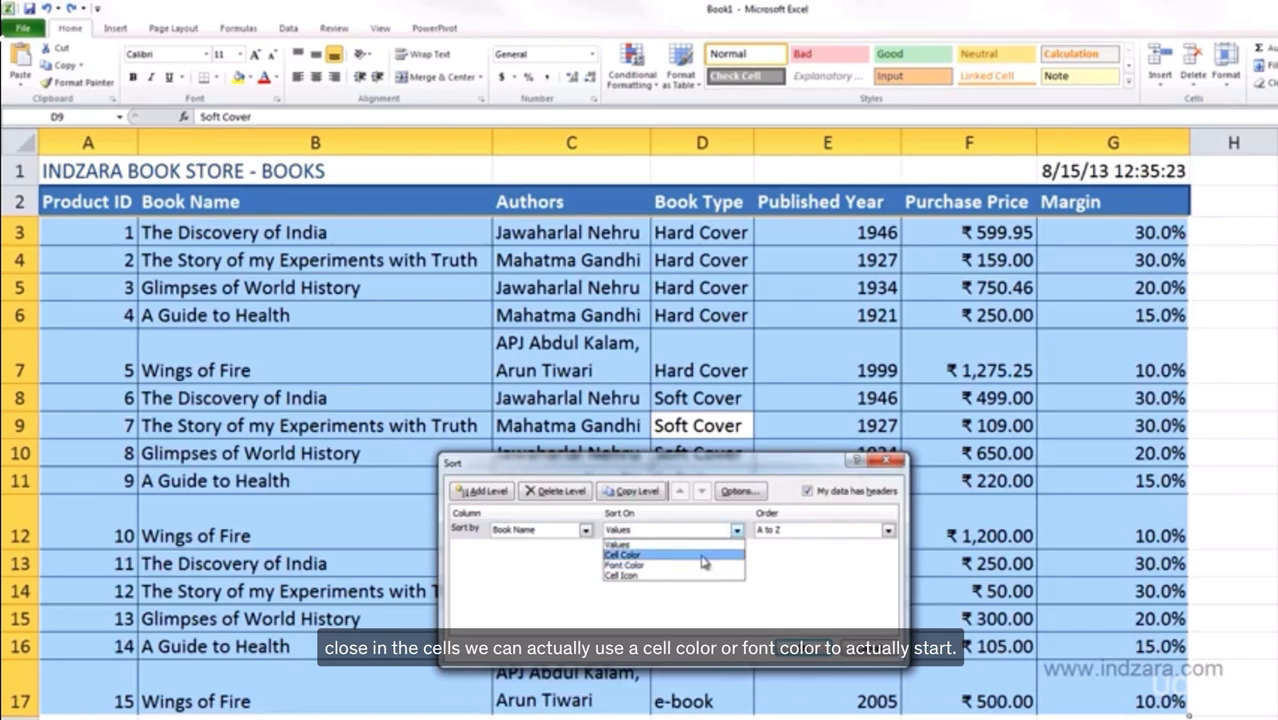
click(826, 564)
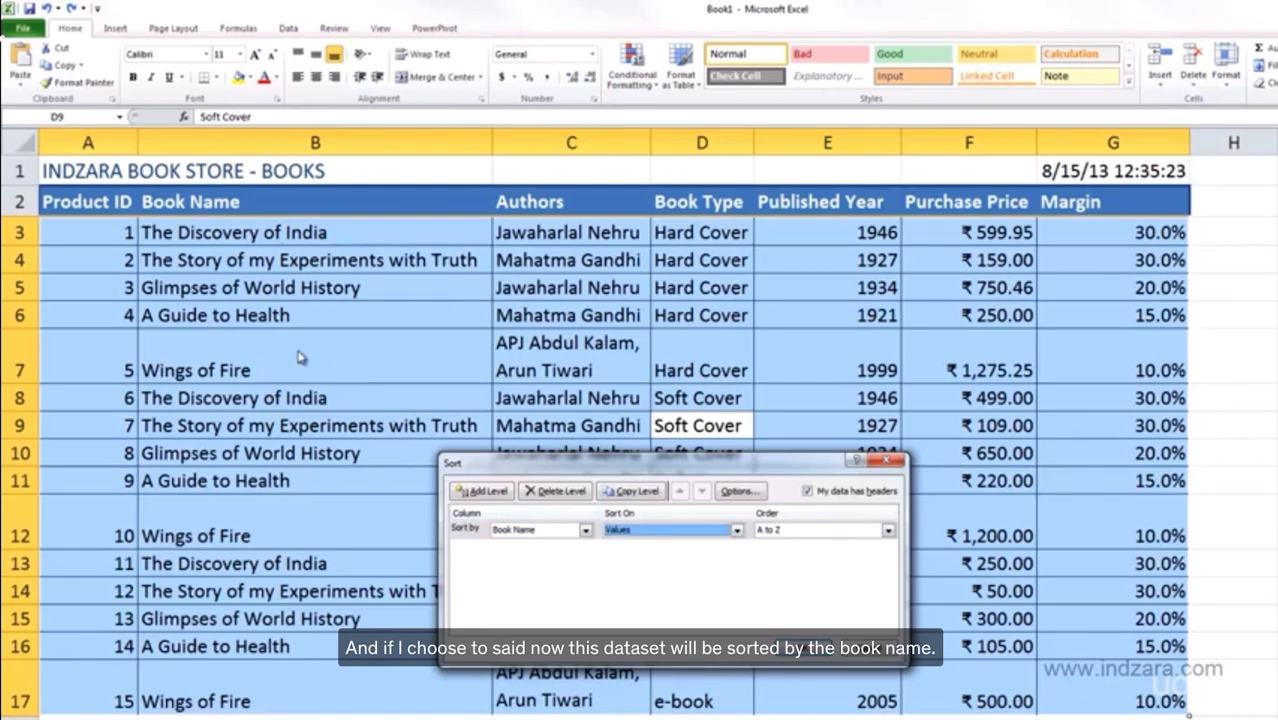
Switch the sort level to Book Type, A to Z, and apply it to the table.
click(584, 530)
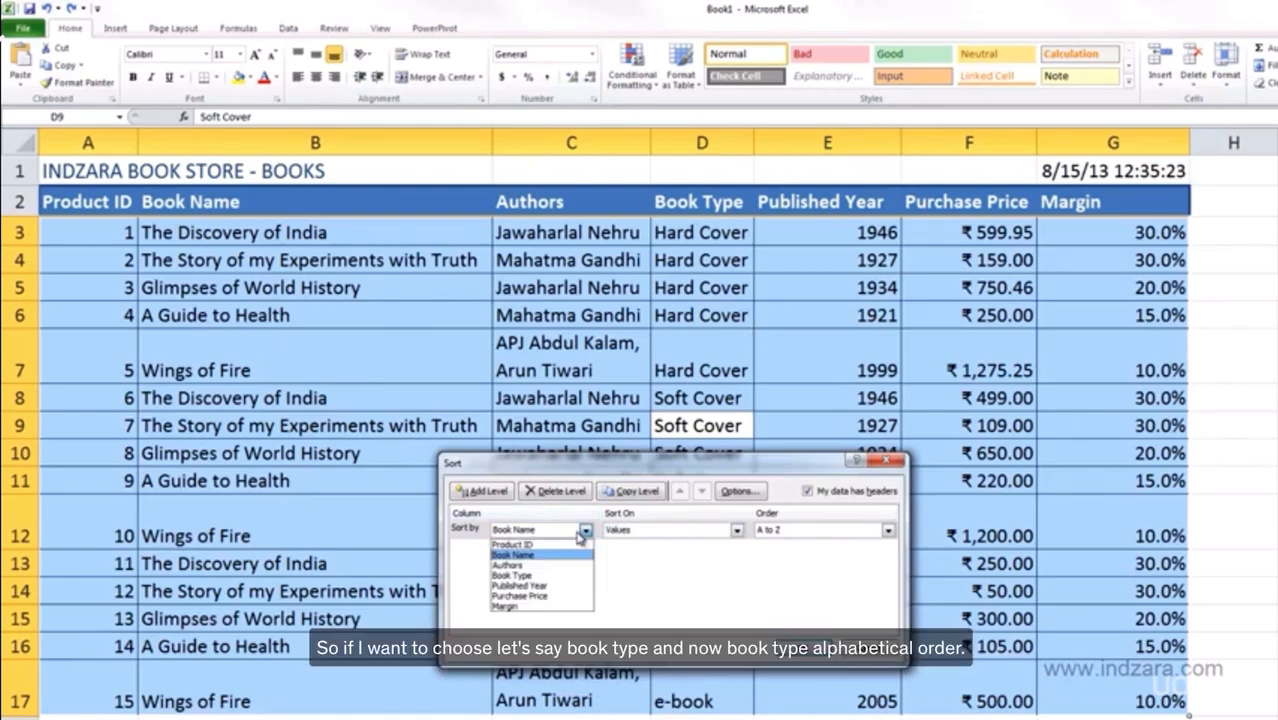
click(517, 577)
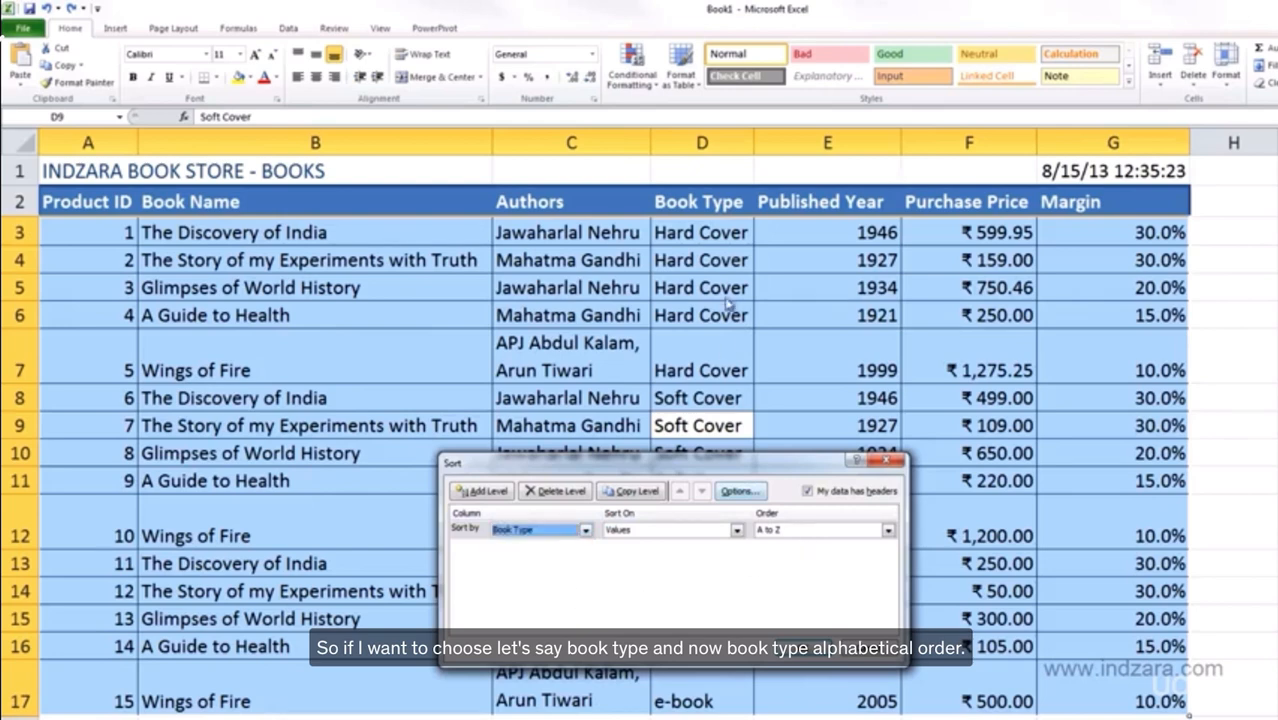
drag(735, 472, 1031, 463)
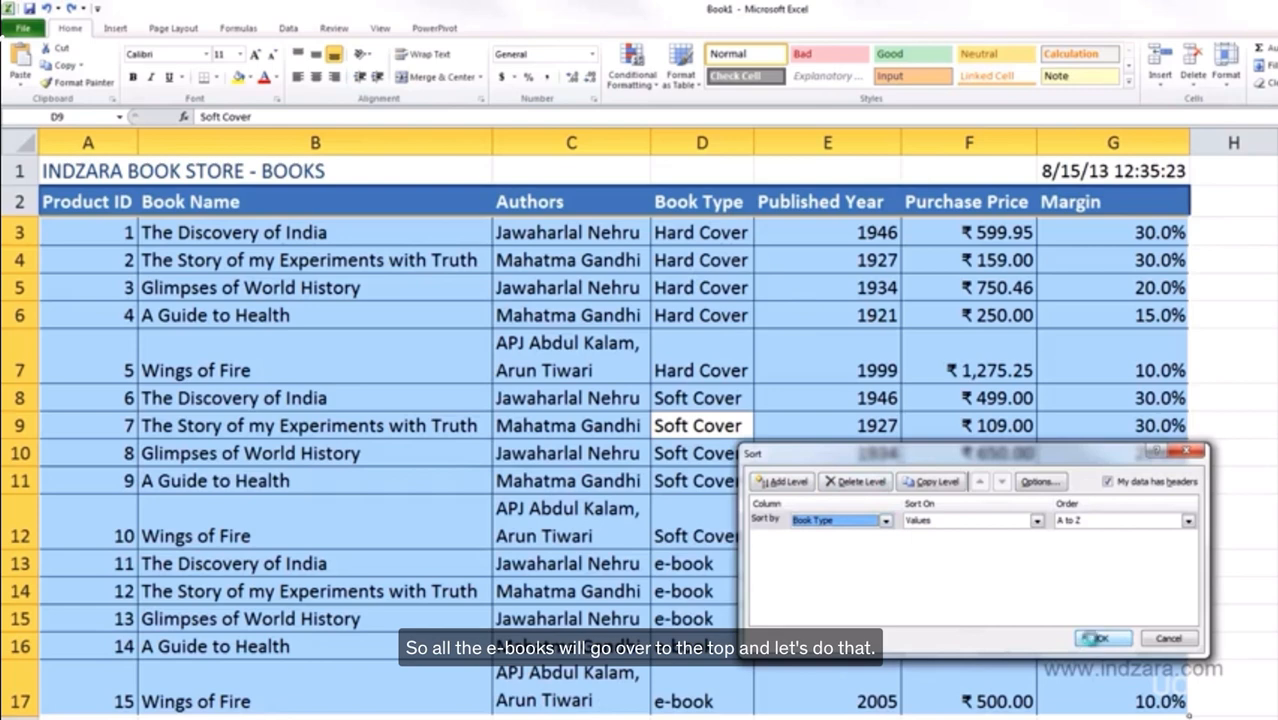
click(1092, 641)
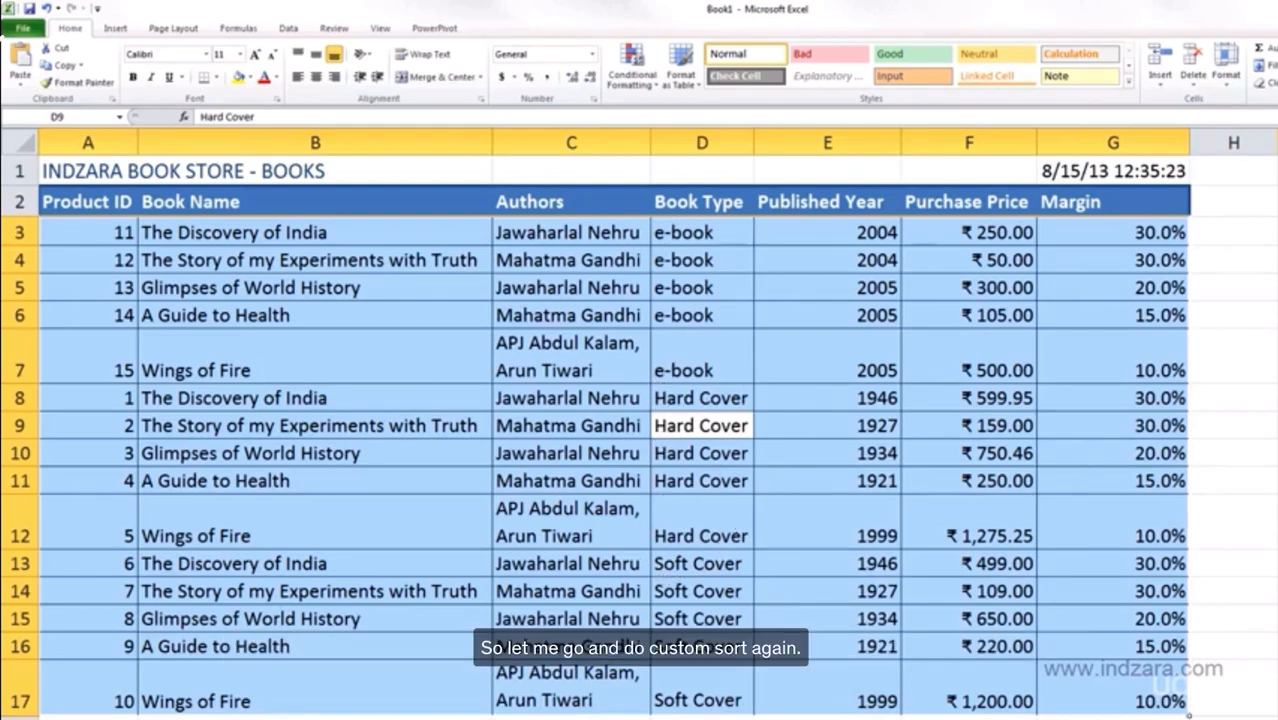
Add a second level sorting Purchase Price Largest to Smallest and apply both levels.
drag(905, 459, 931, 321)
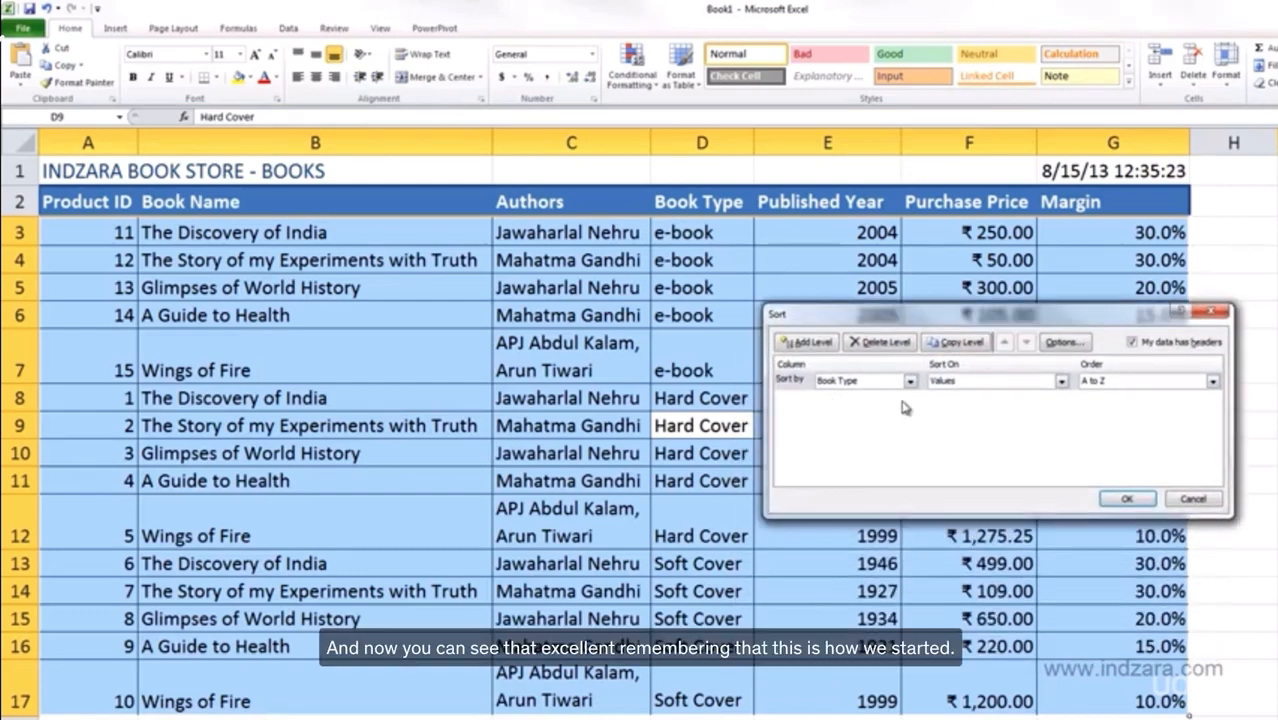
click(831, 350)
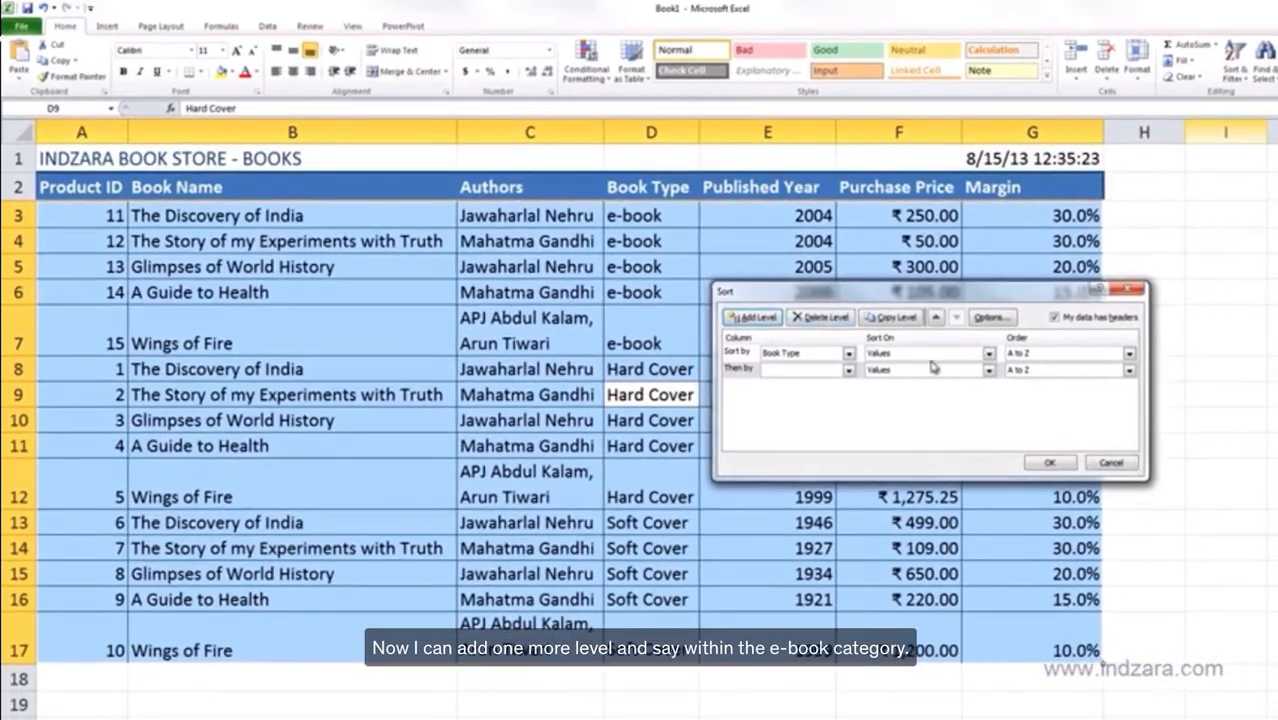
drag(838, 292, 942, 393)
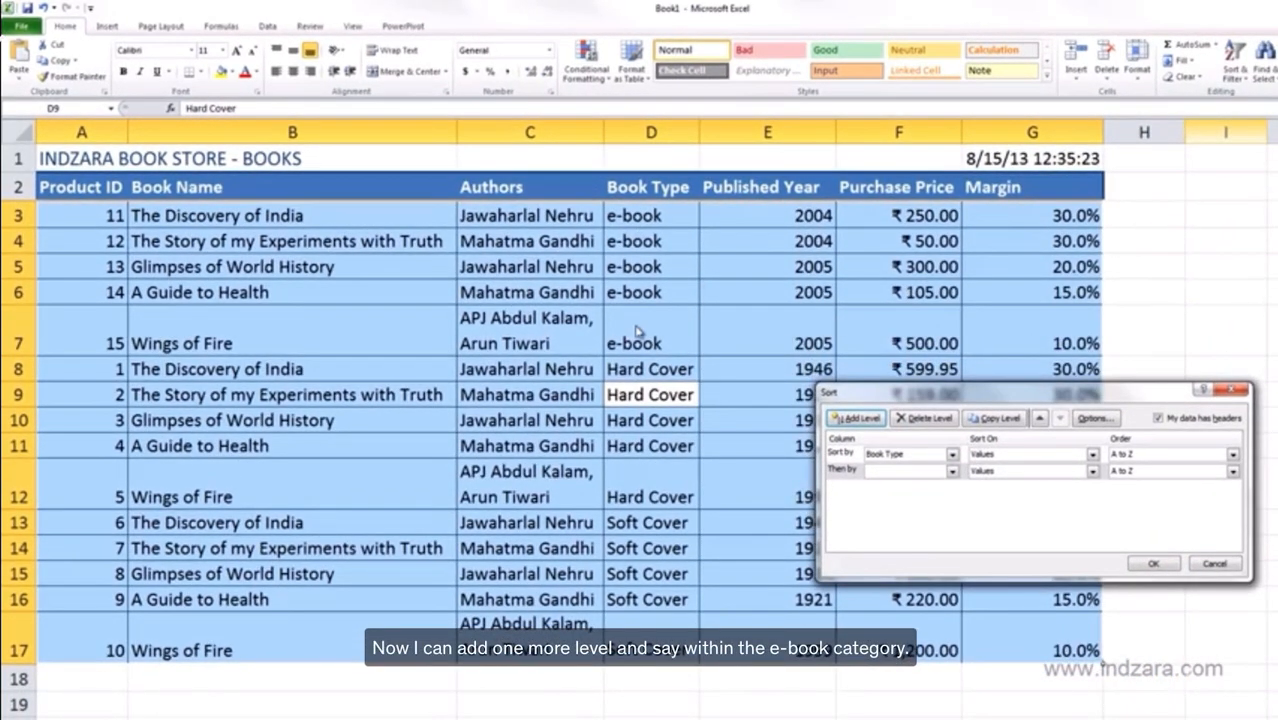
click(953, 477)
click(905, 530)
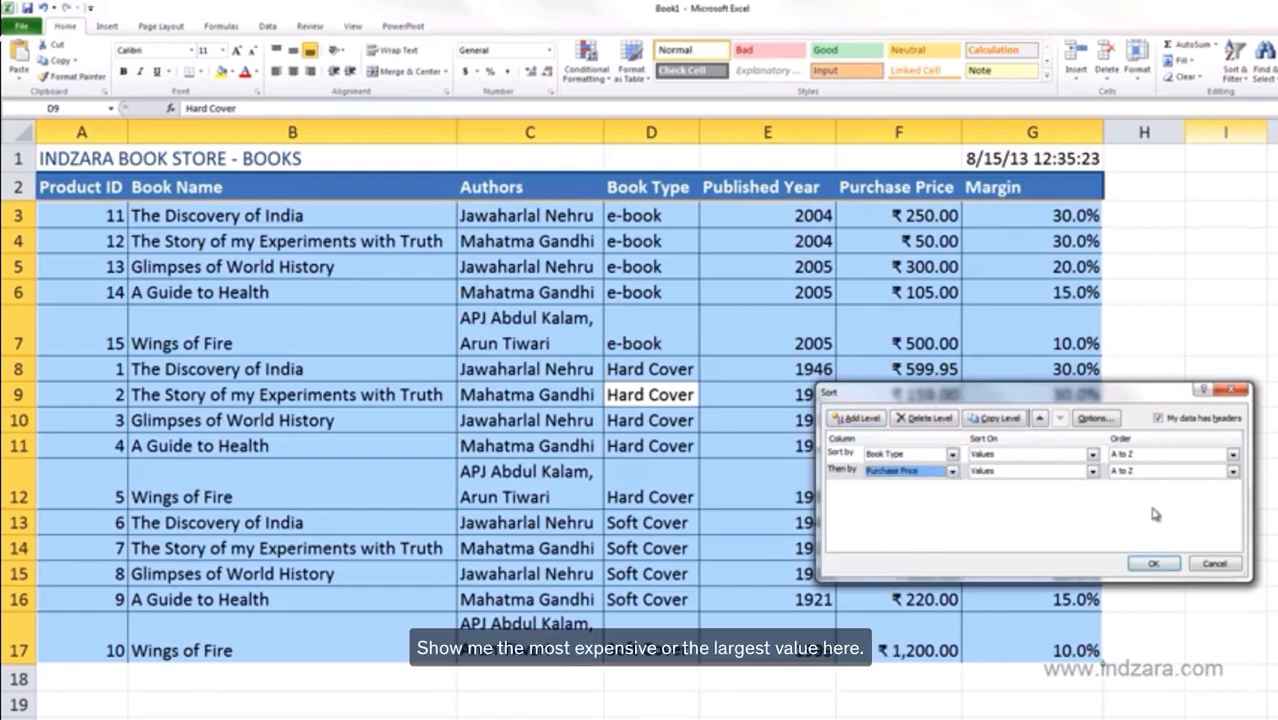
click(1162, 478)
click(1150, 497)
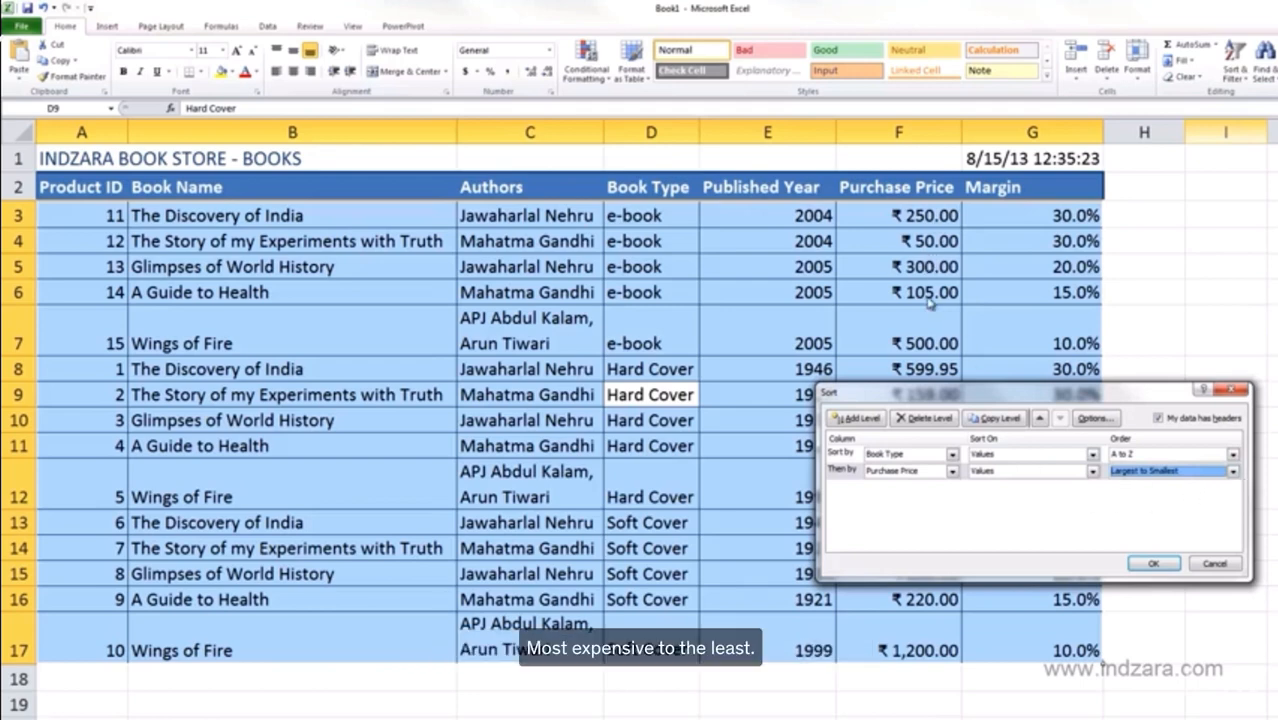
drag(921, 398, 904, 456)
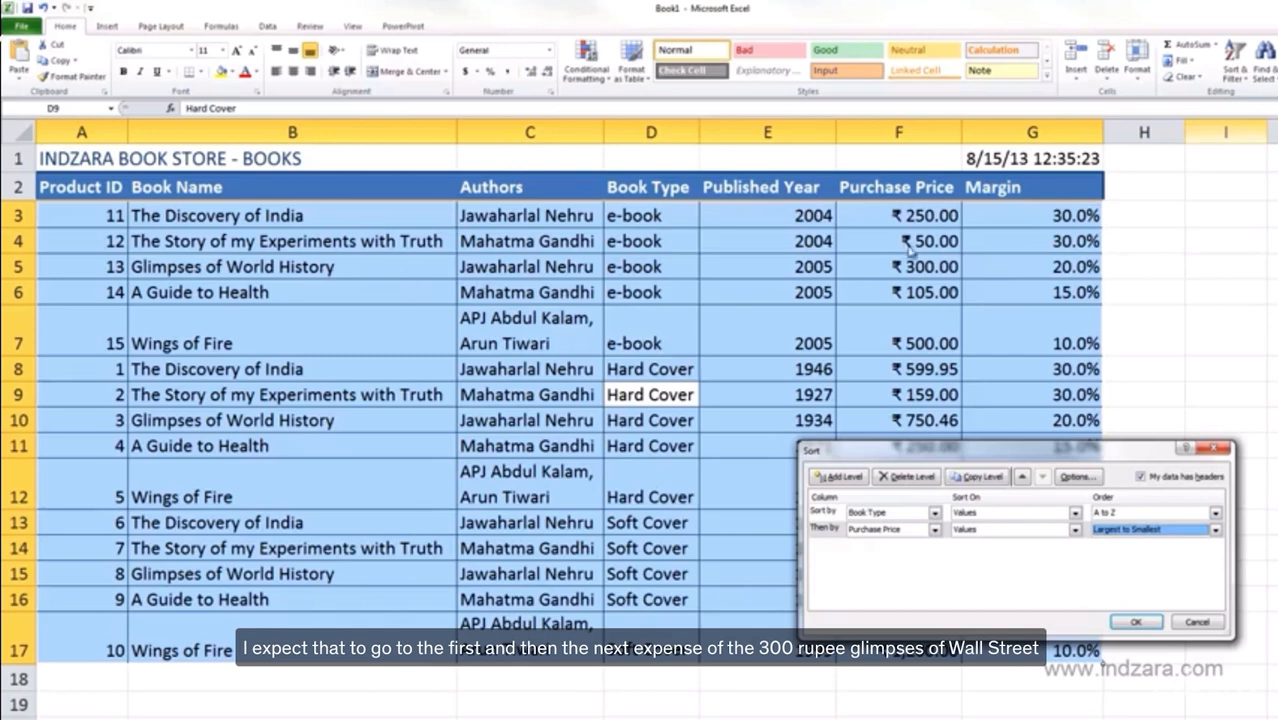
click(1136, 622)
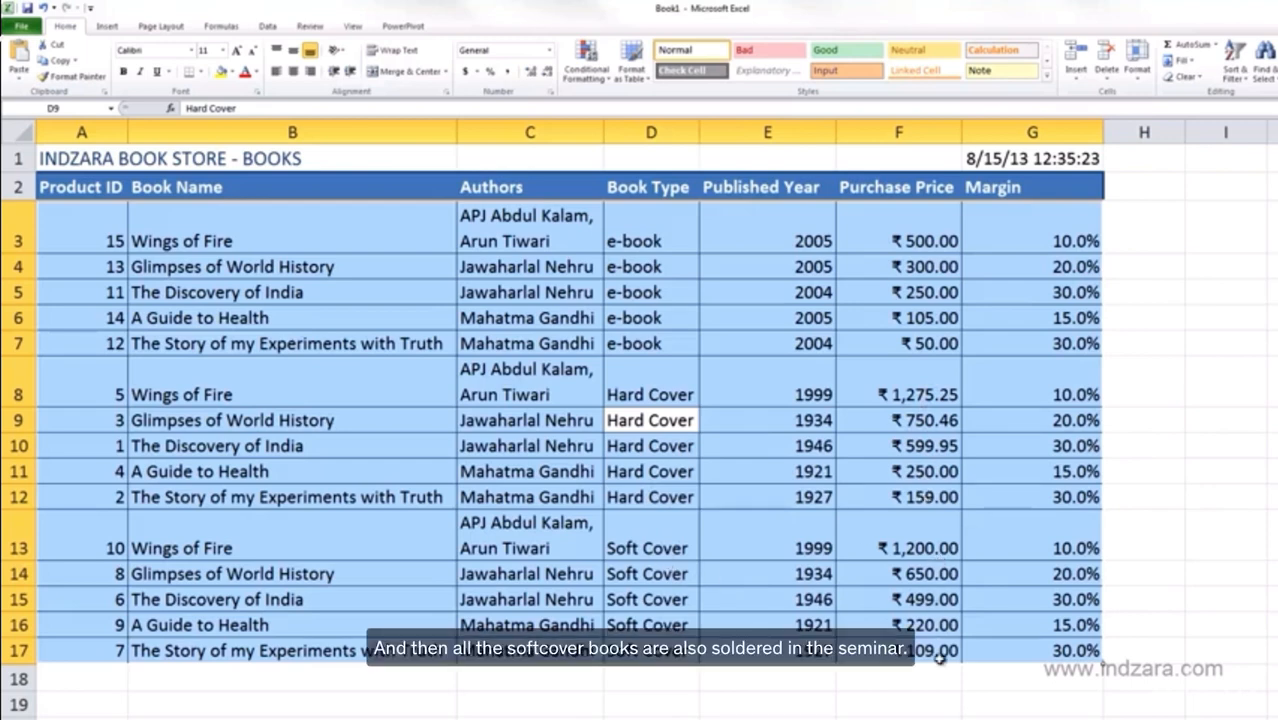
Reopen Custom Sort, inspect the Purchase Price level, and reapply the two-level sort unchanged.
click(1236, 64)
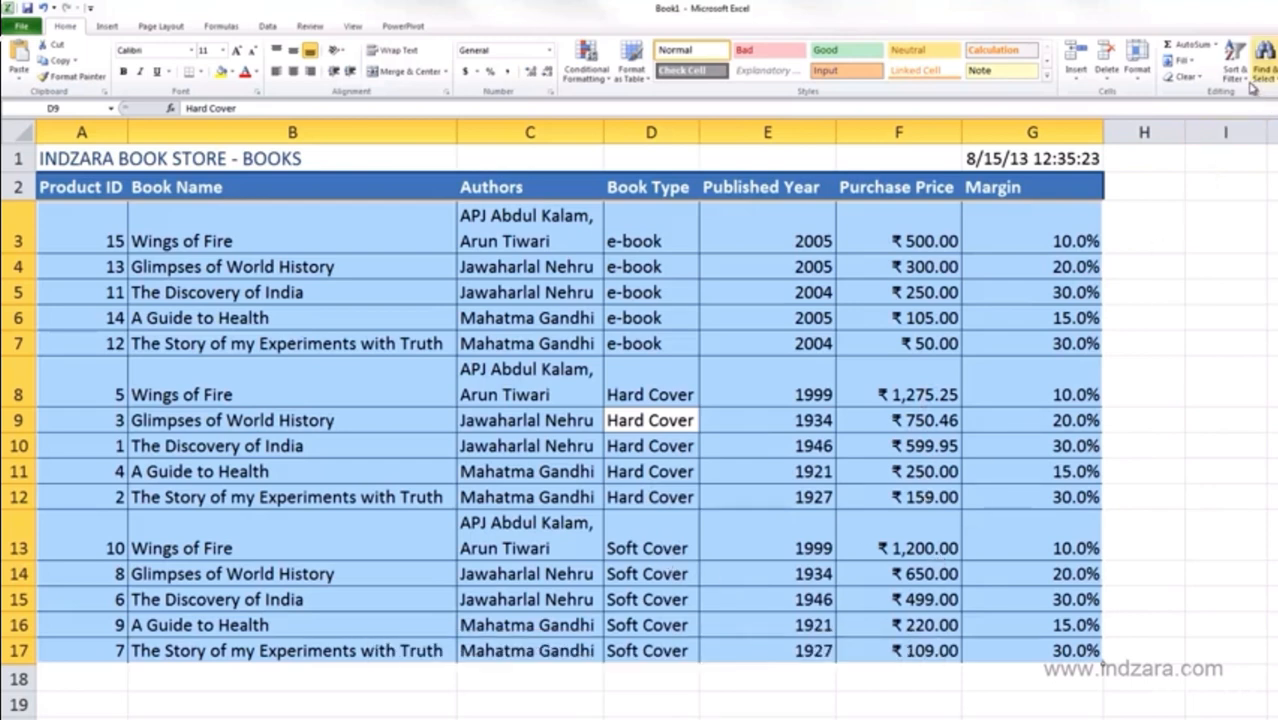
click(1250, 126)
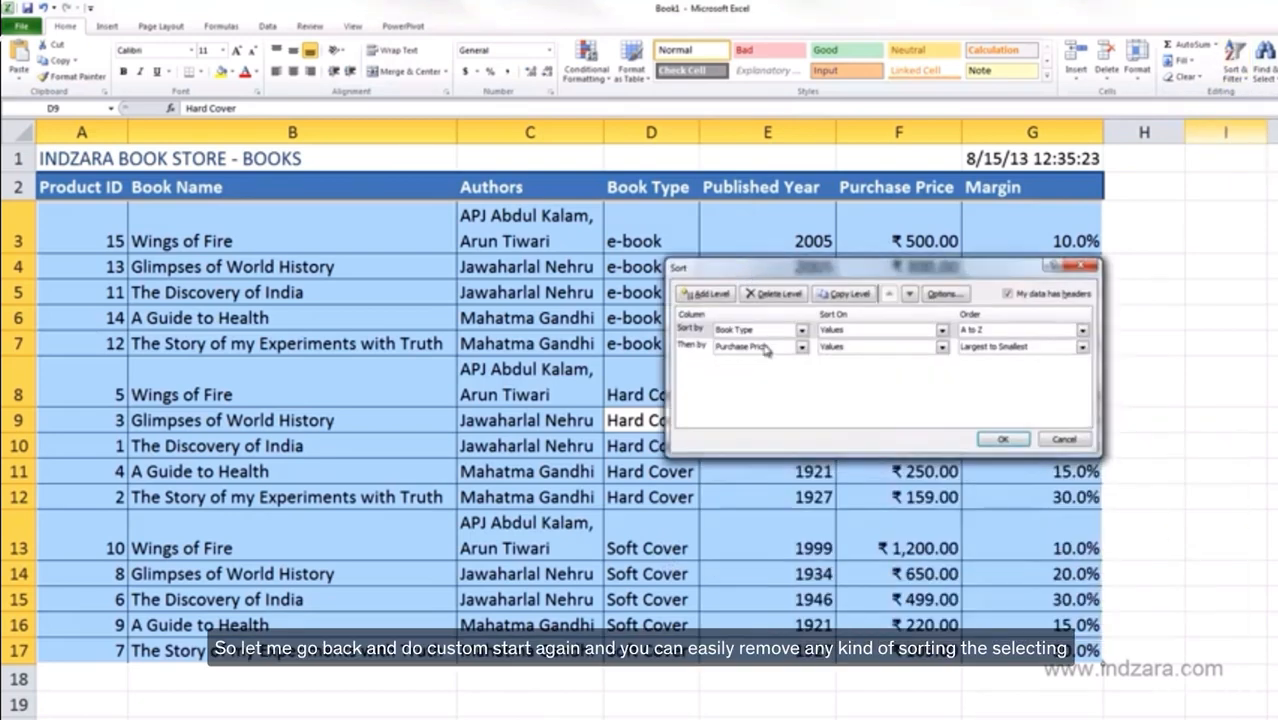
click(691, 348)
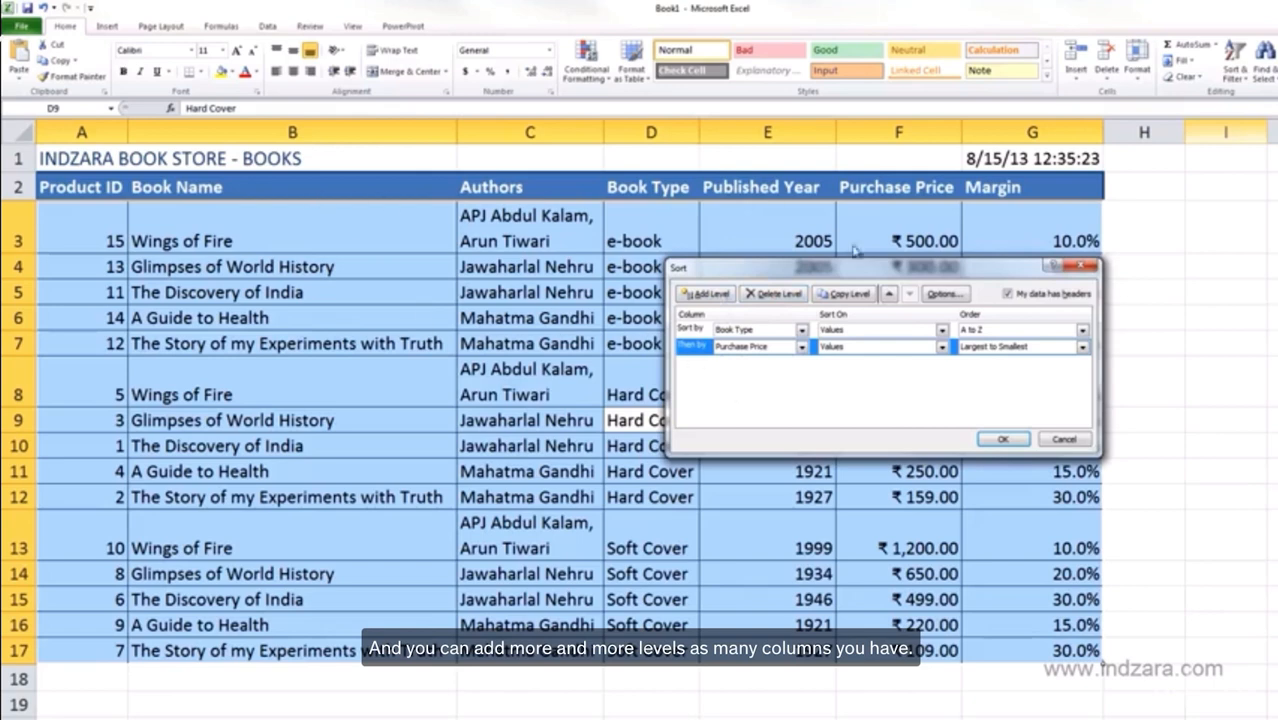
drag(845, 273, 867, 285)
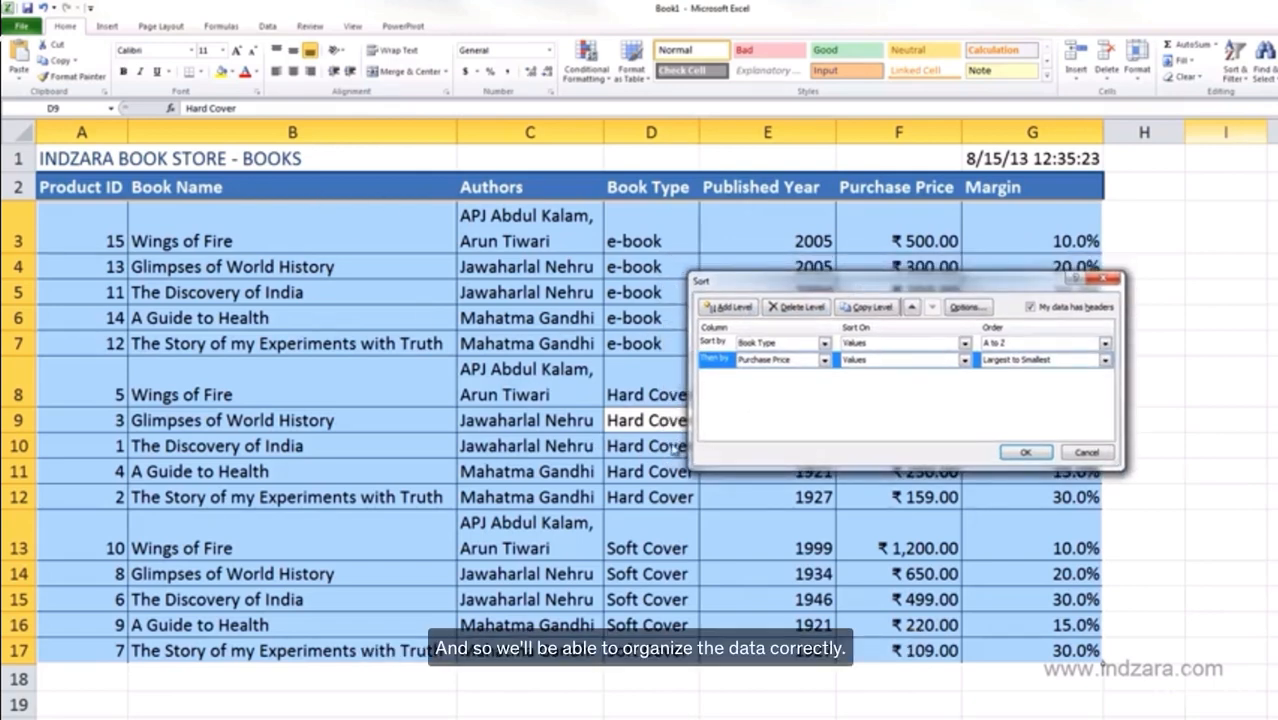
drag(860, 281, 875, 447)
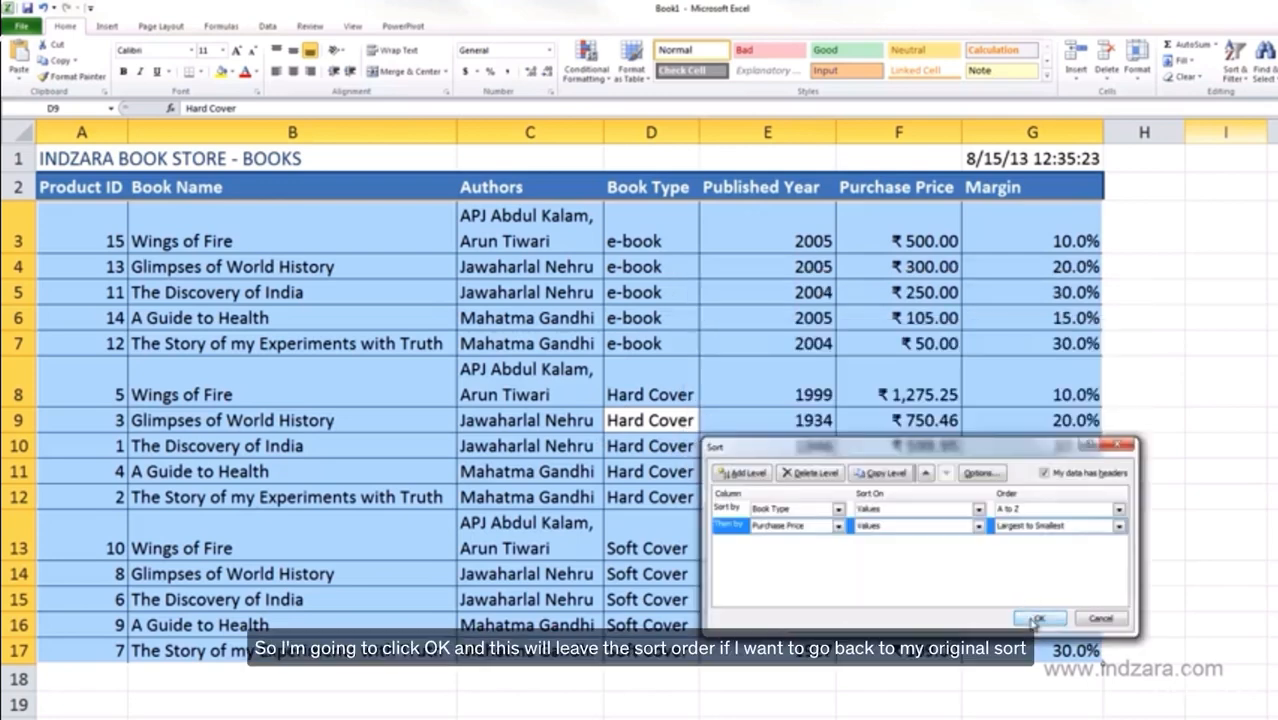
click(1036, 620)
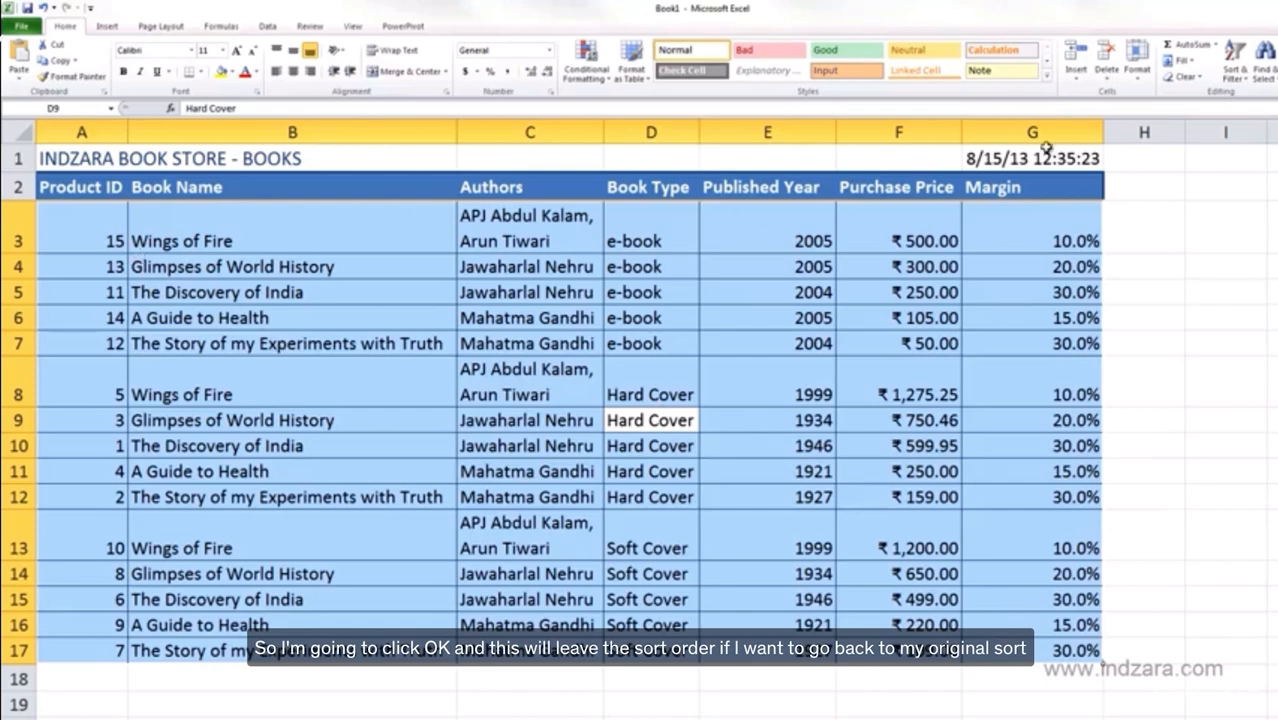
Delete the Purchase Price level, sort by Product ID Smallest to Largest, and deselect the table.
click(1234, 60)
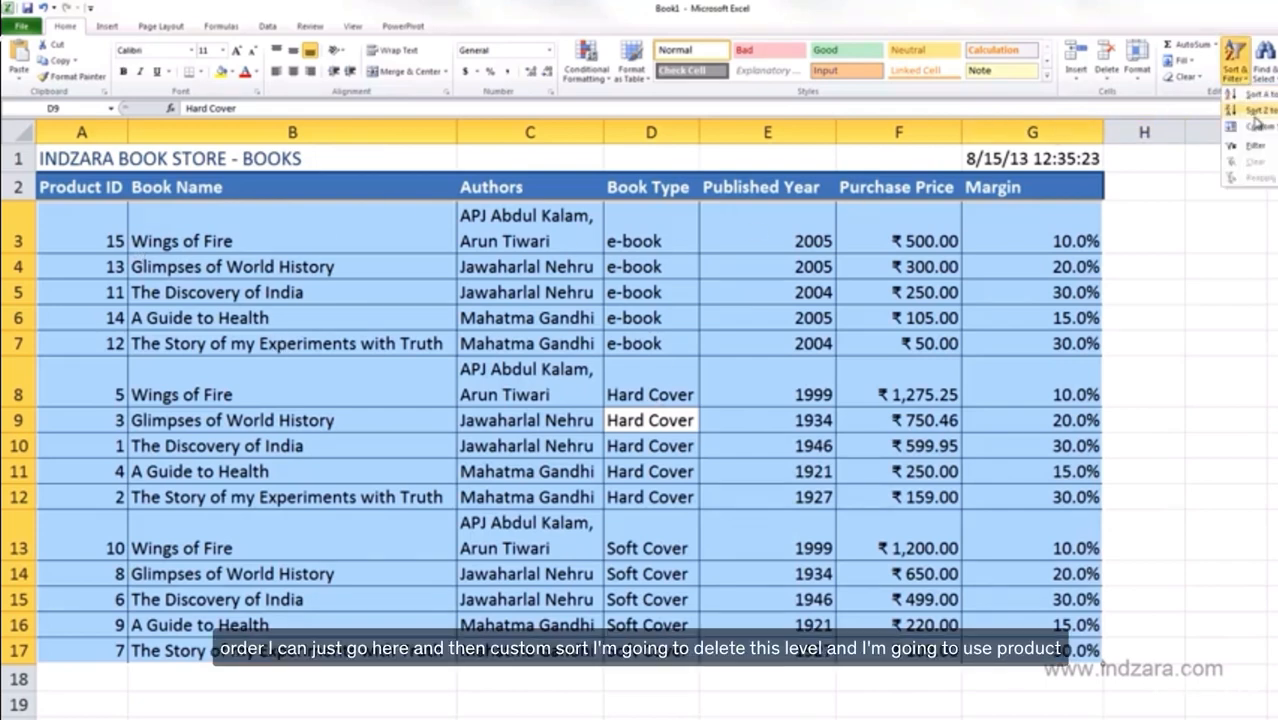
click(1257, 128)
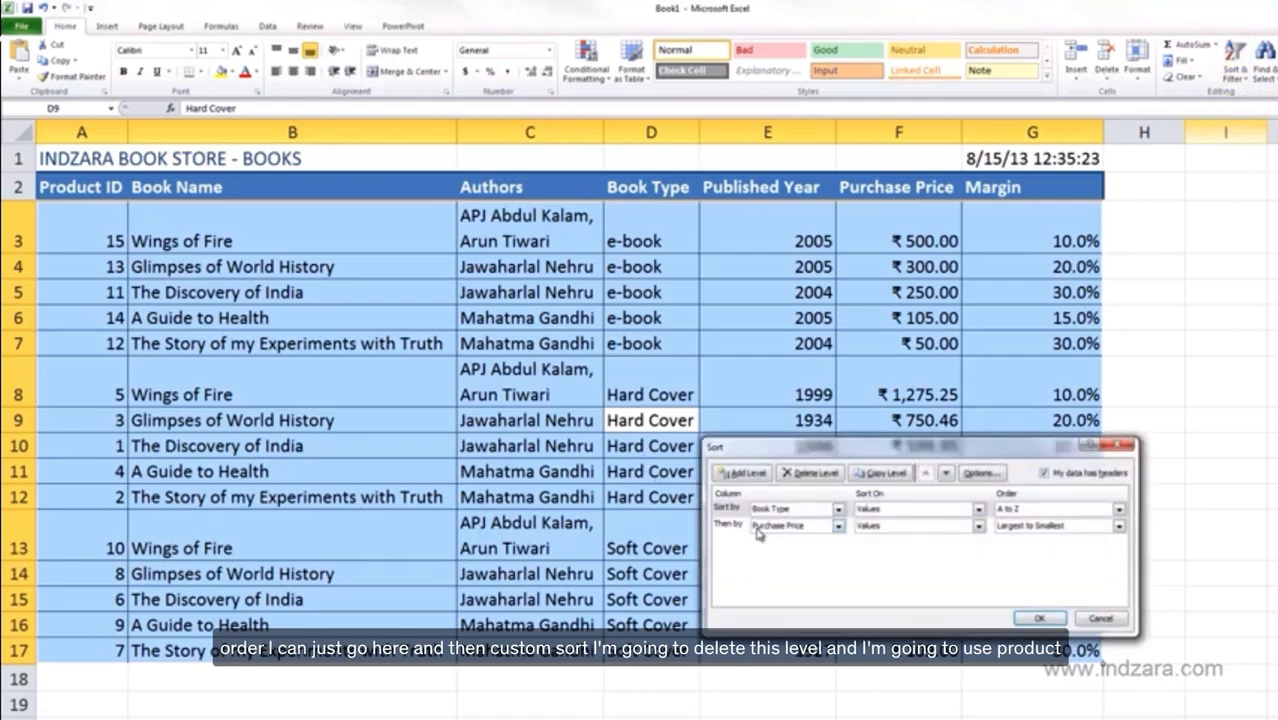
click(738, 530)
click(812, 473)
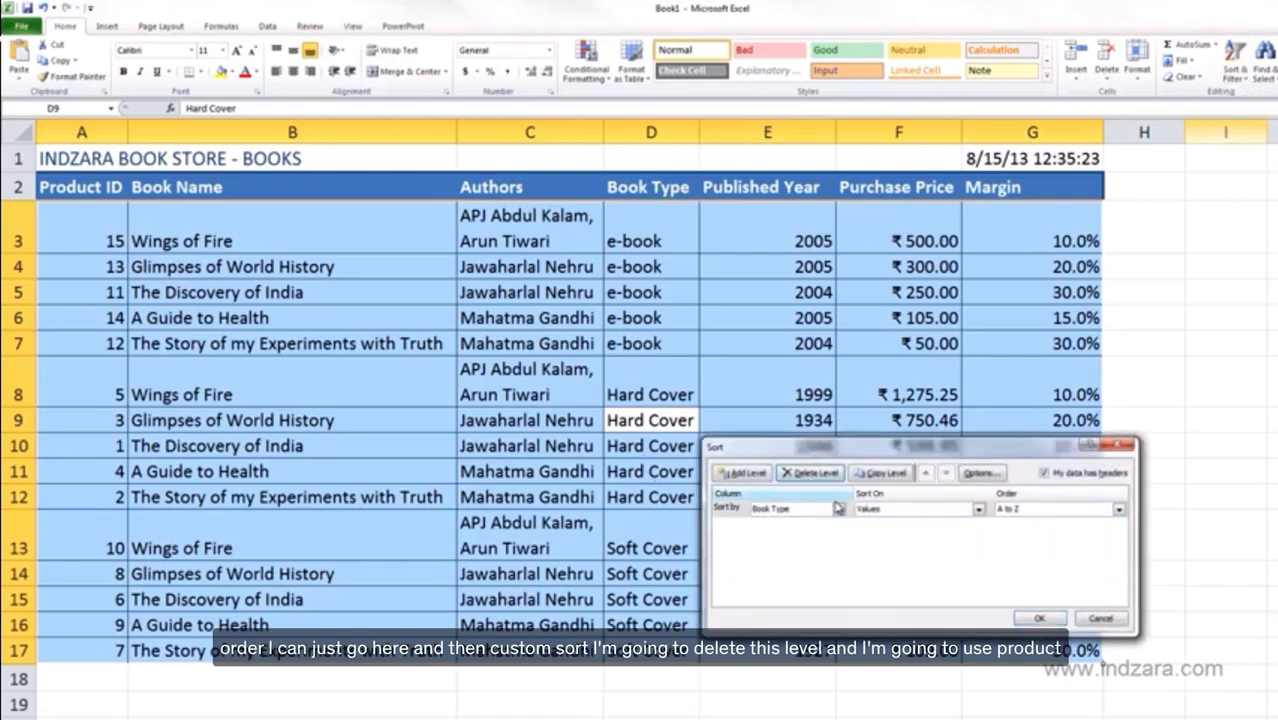
click(838, 510)
click(806, 523)
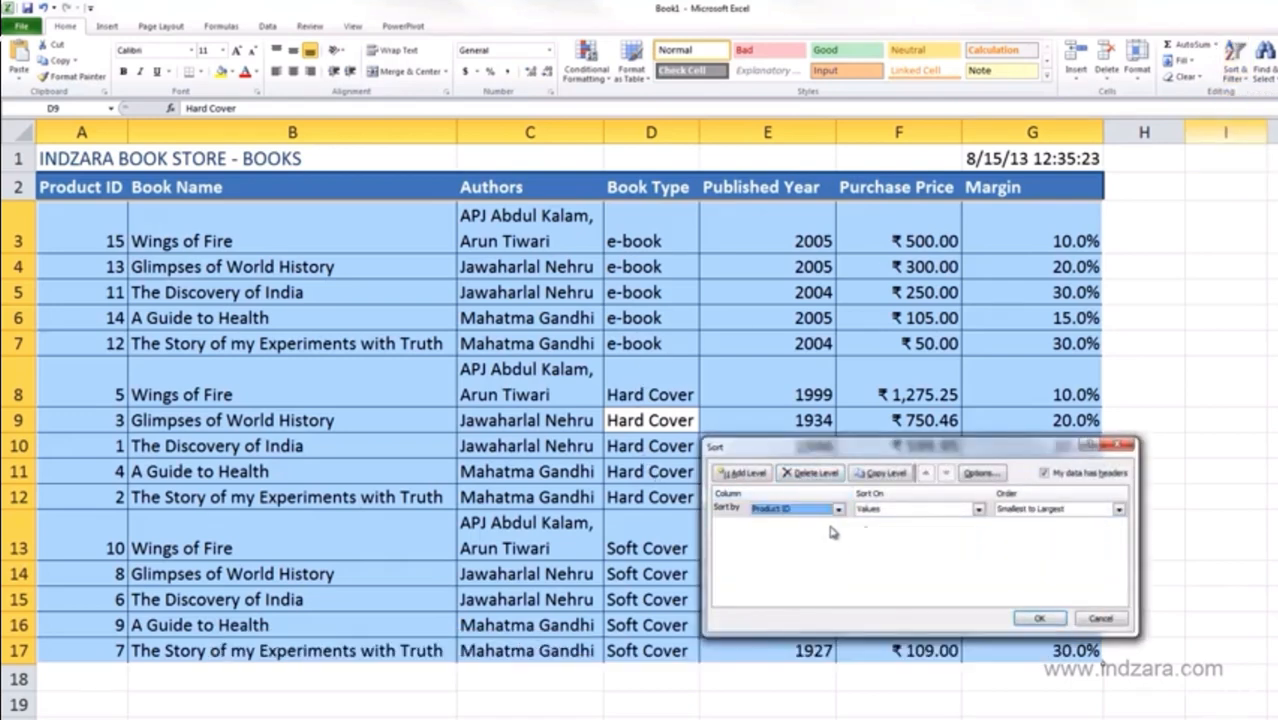
click(1039, 618)
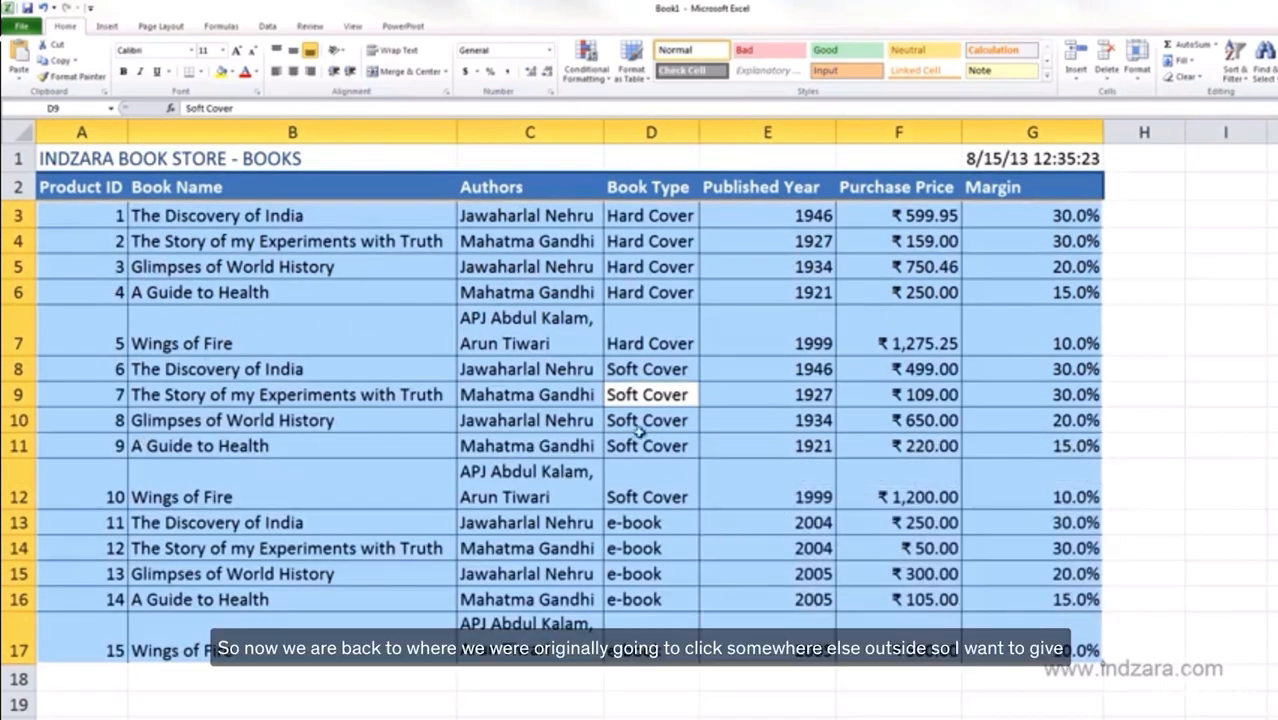
click(1151, 350)
Select the table from the header row A2 down to row 17, excluding the Margin column.
click(1188, 440)
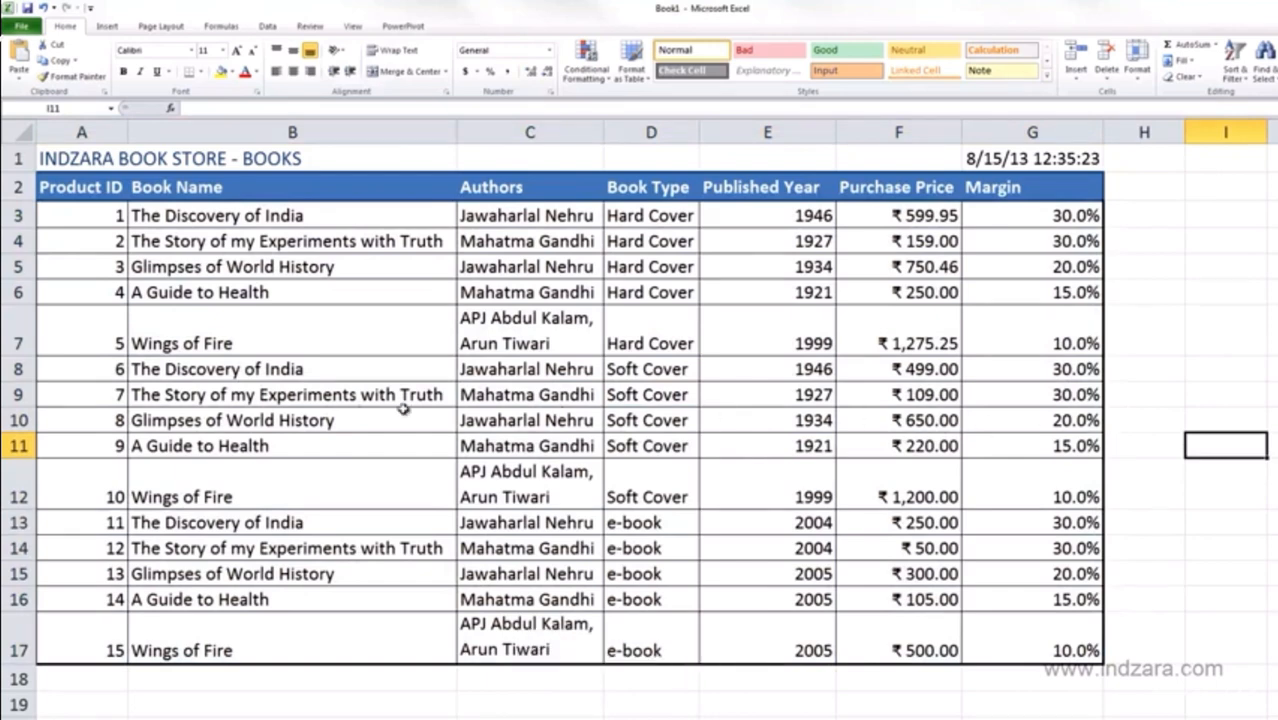
click(110, 215)
drag(110, 215, 898, 664)
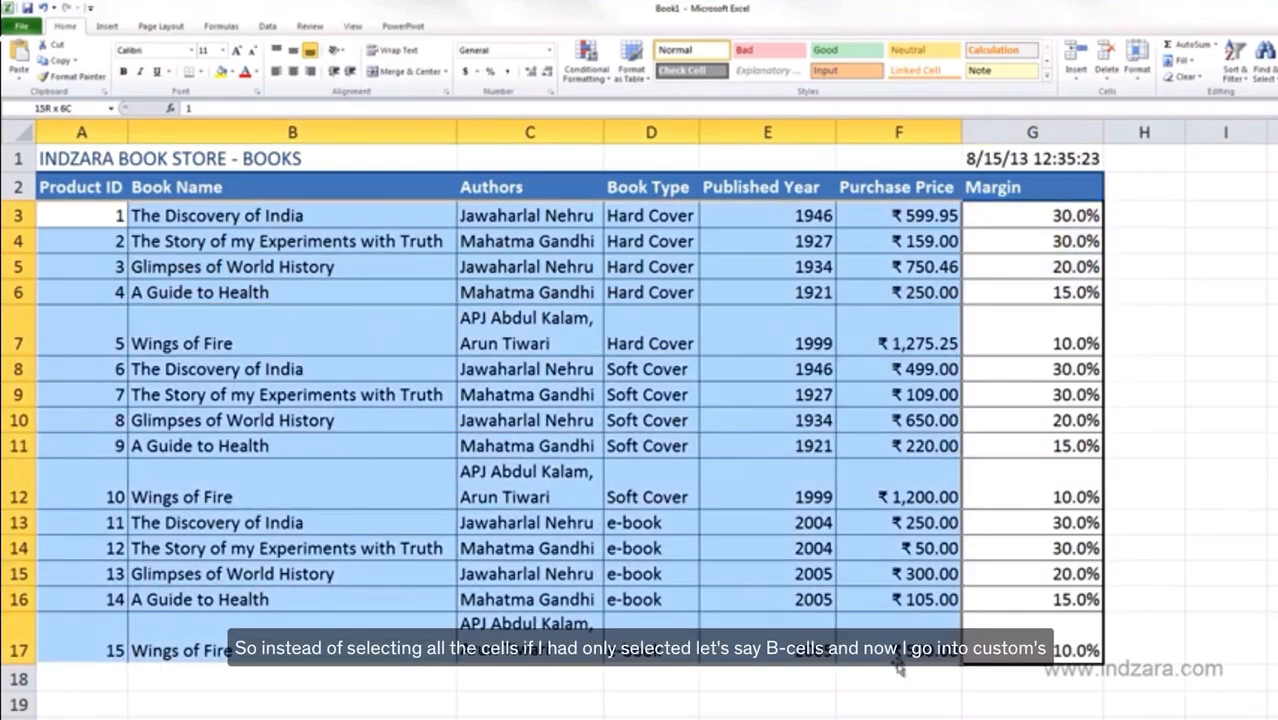
drag(120, 190, 860, 628)
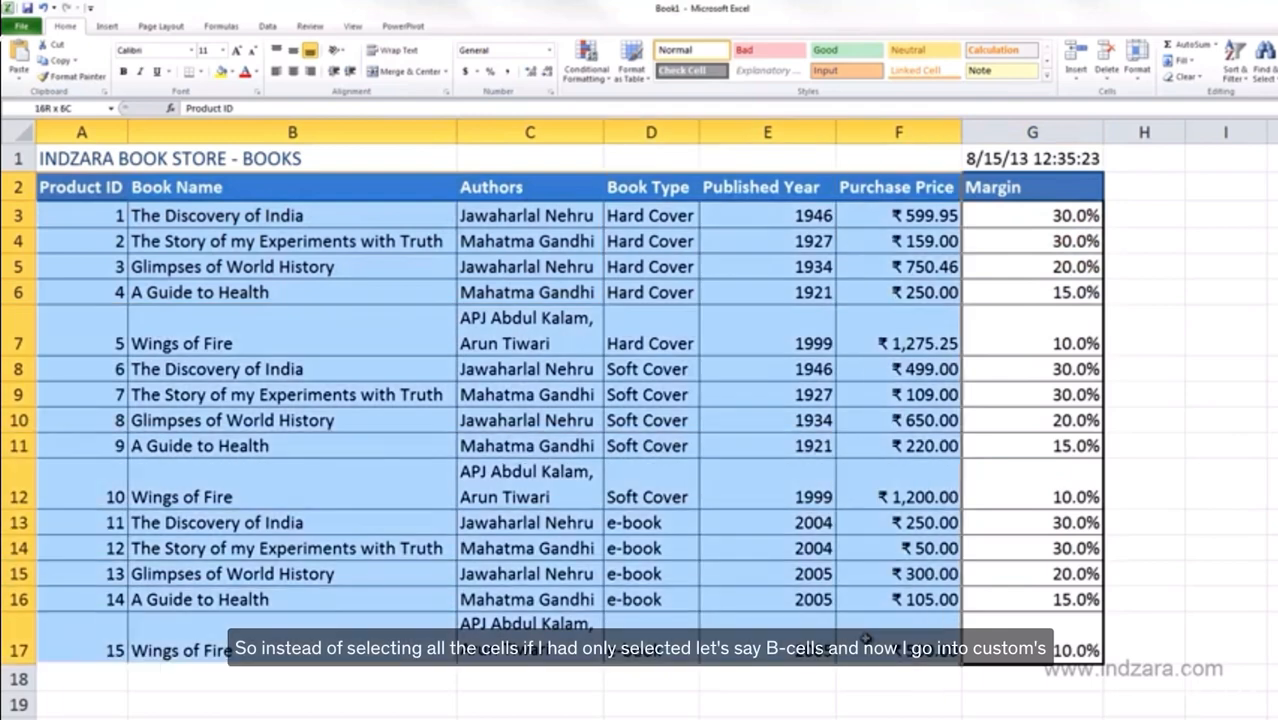
In Custom Sort, keep Product ID as the sort column and set Order to Largest to Smallest.
click(1240, 72)
click(1252, 132)
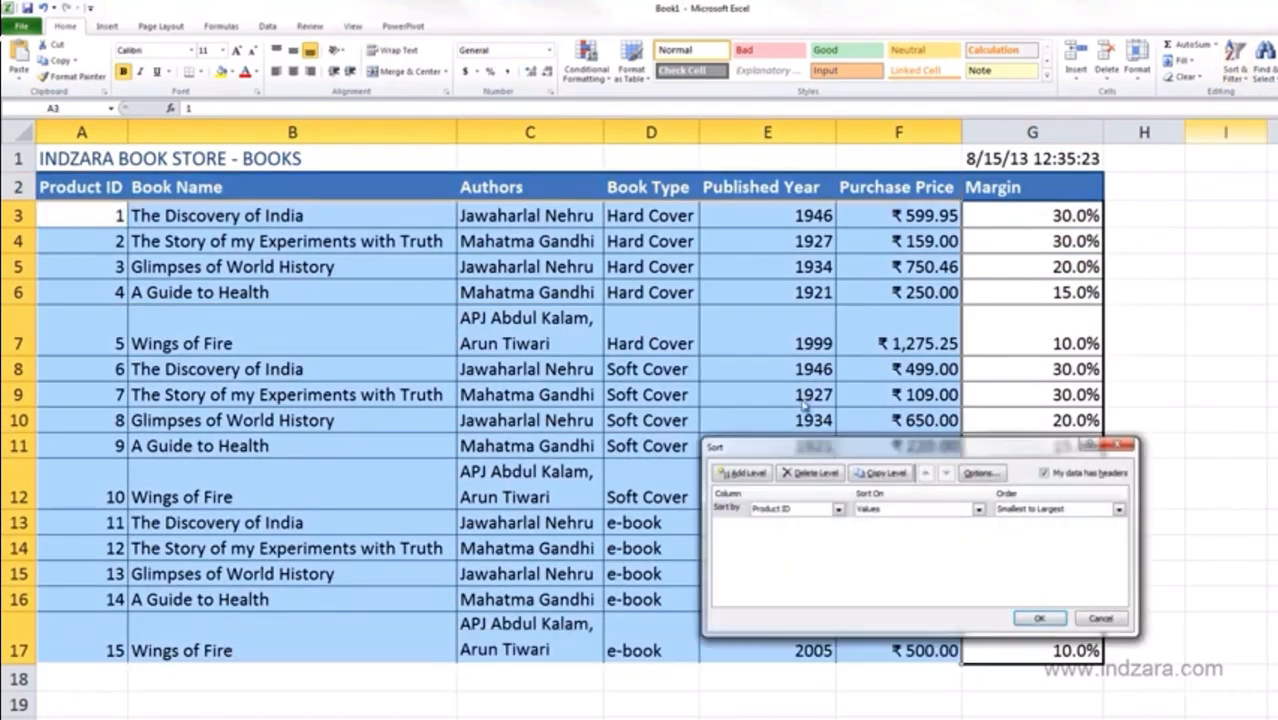
drag(815, 447, 773, 286)
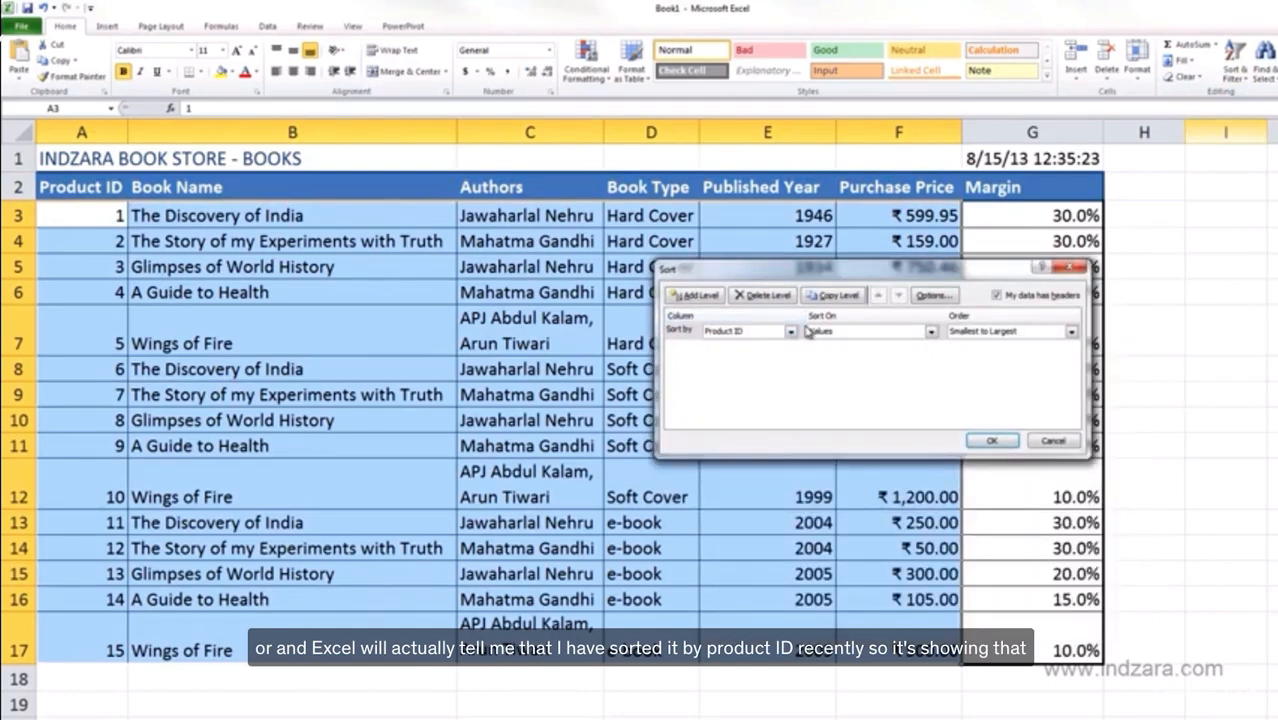
drag(787, 280, 462, 297)
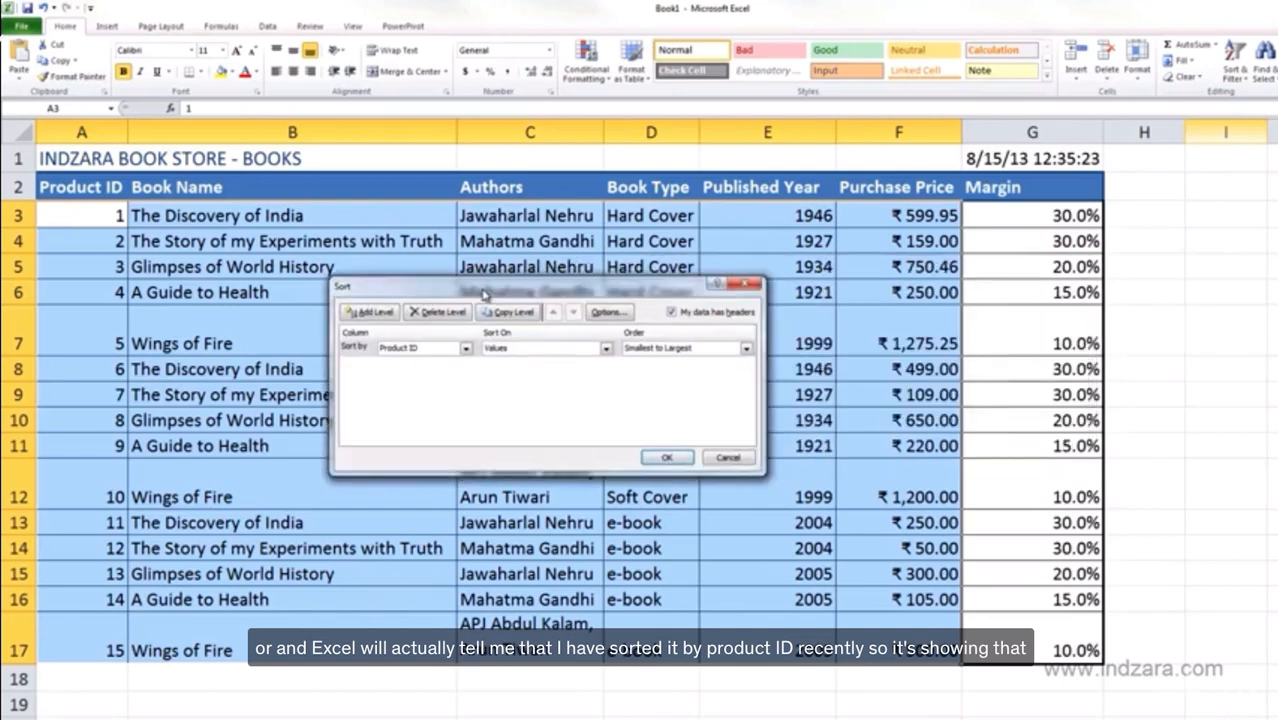
click(465, 348)
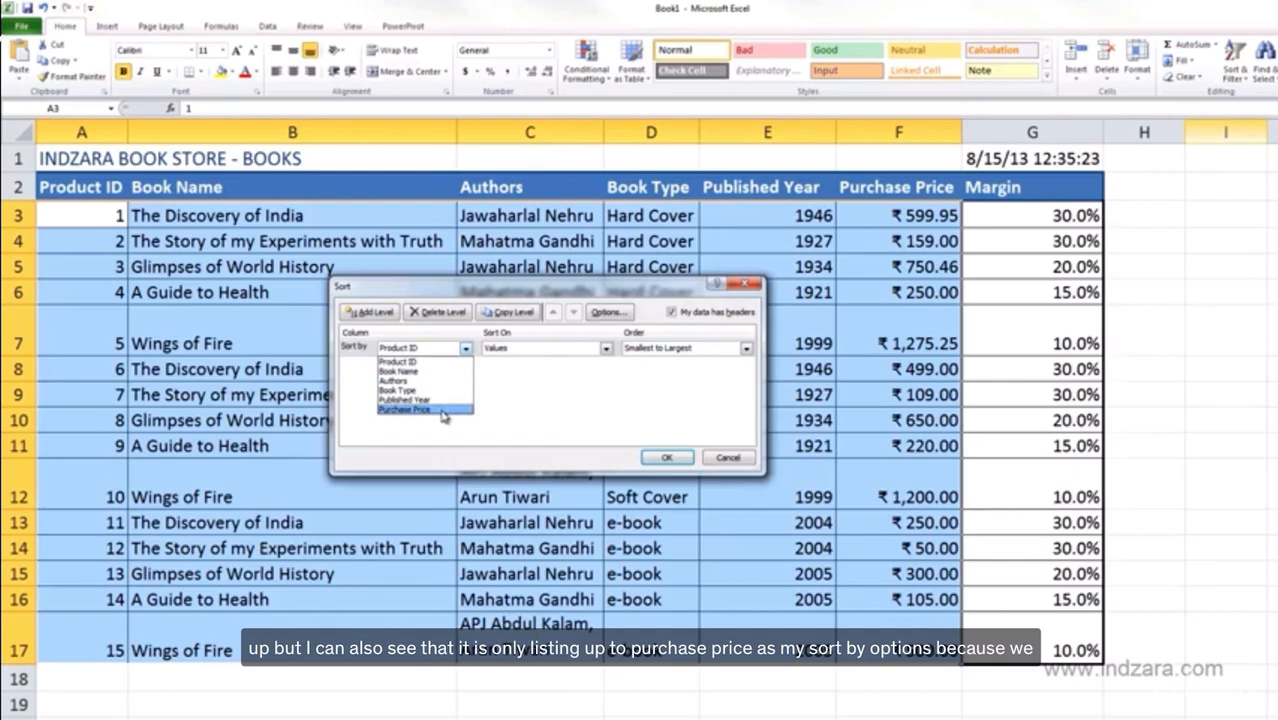
click(435, 361)
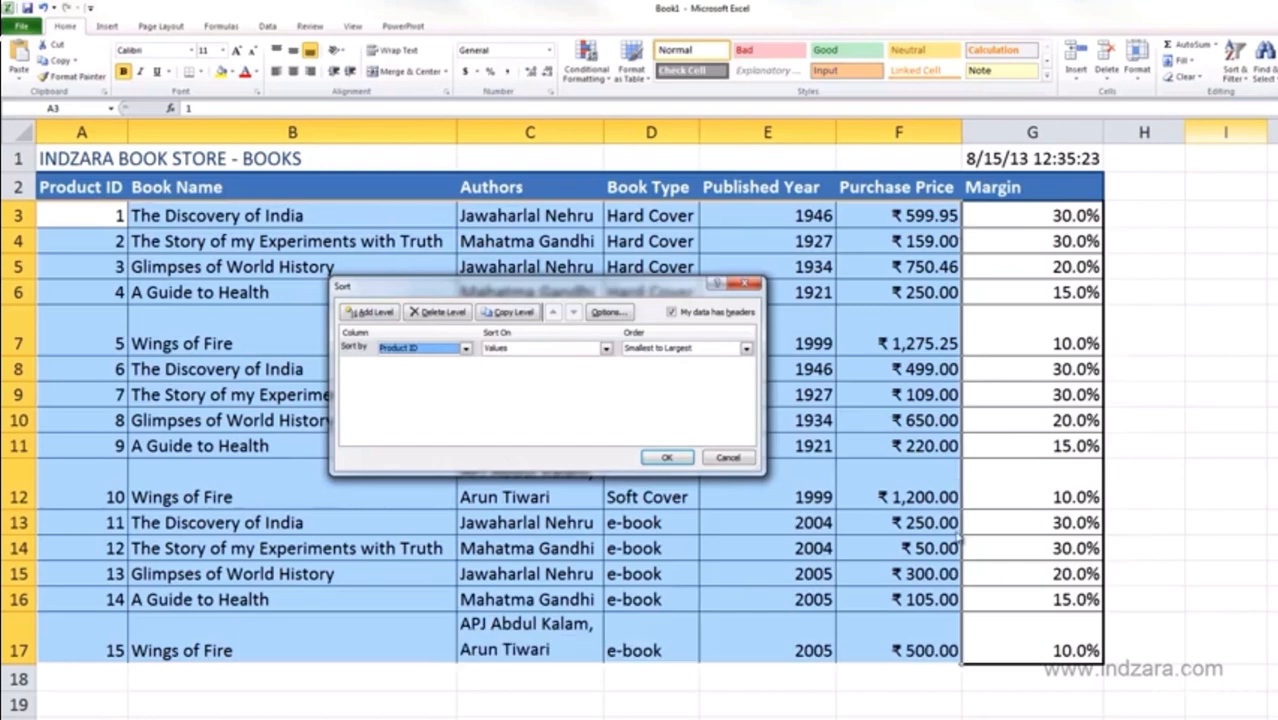
click(465, 348)
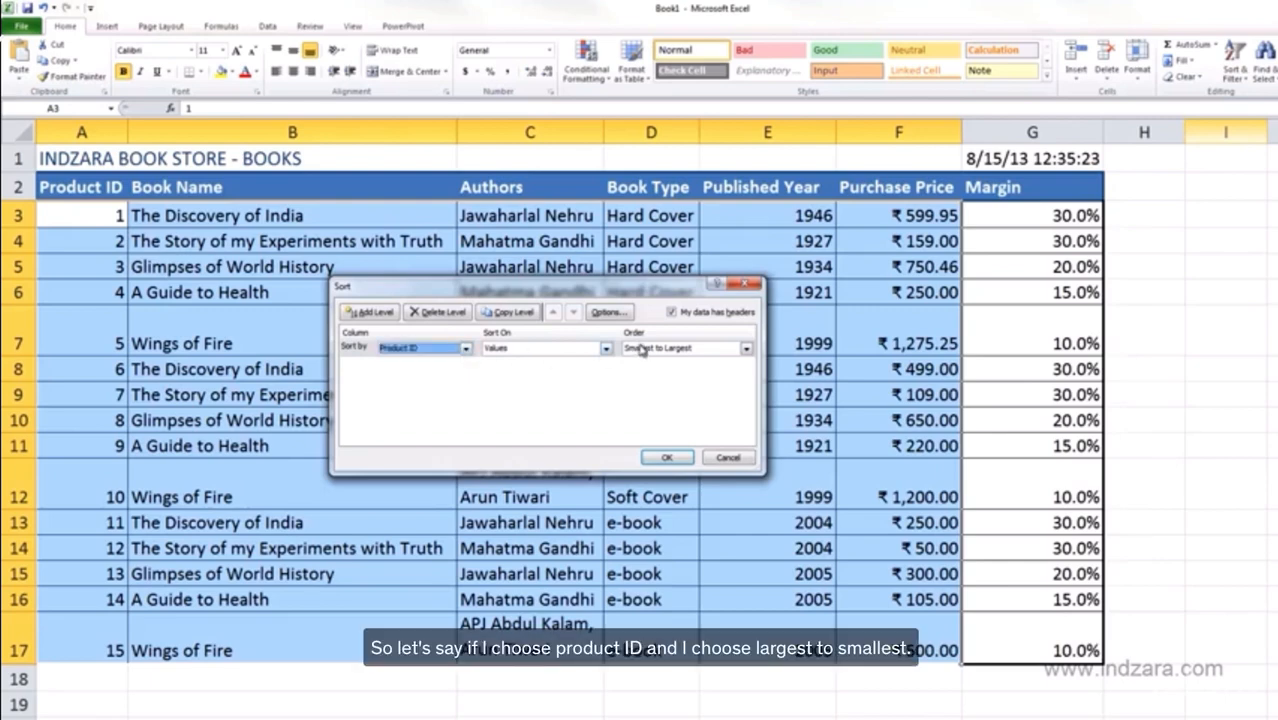
click(745, 348)
click(705, 369)
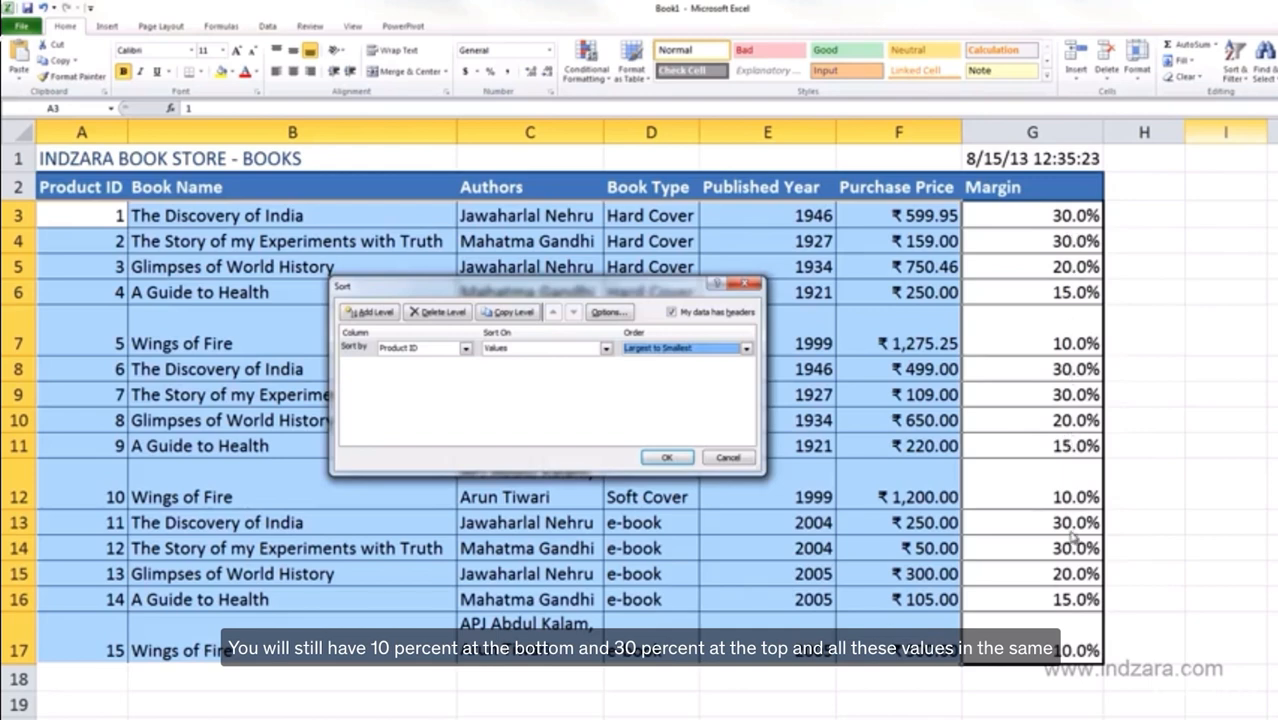
Apply the descending Product ID sort, undo it, and deselect the table.
click(682, 460)
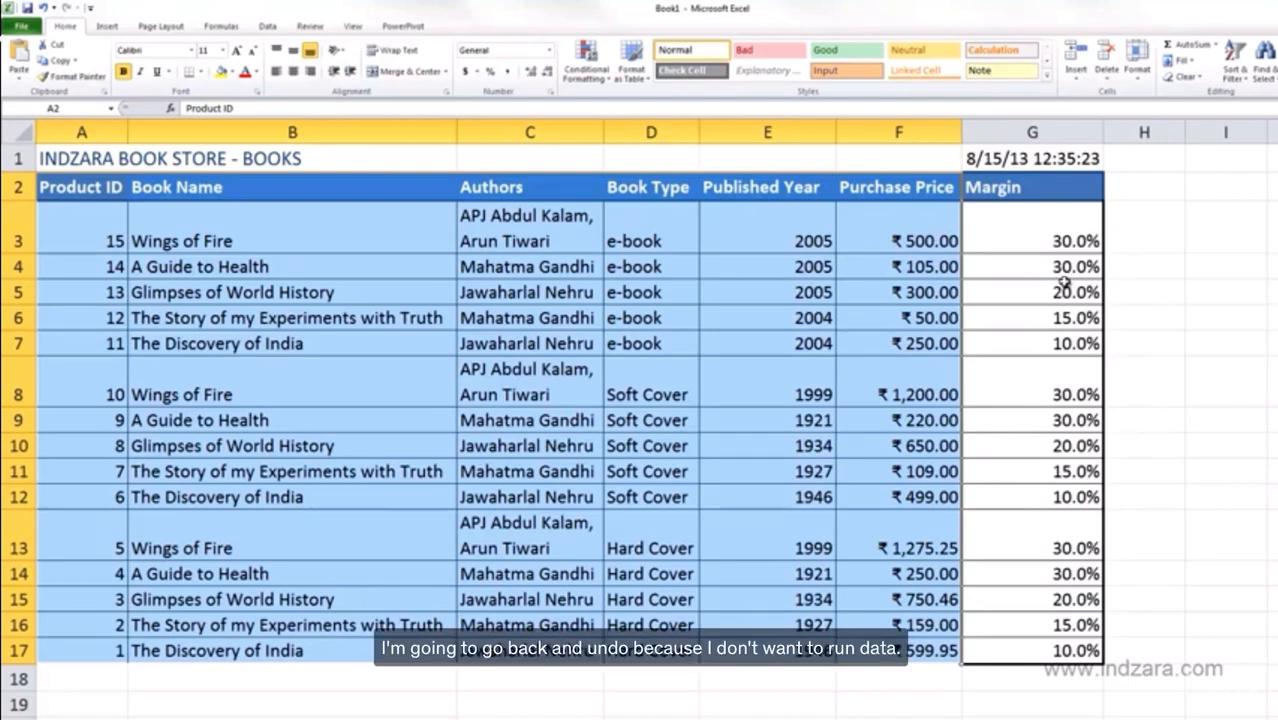
key(ctrl+z)
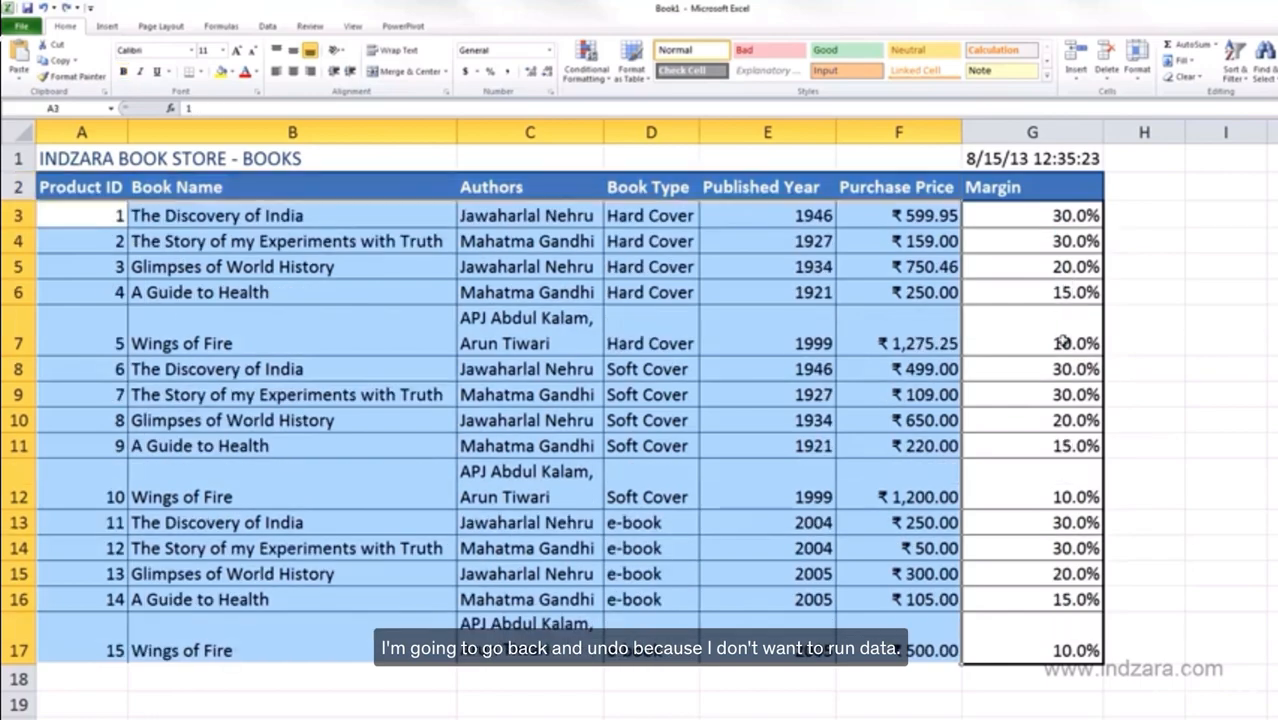
click(1140, 392)
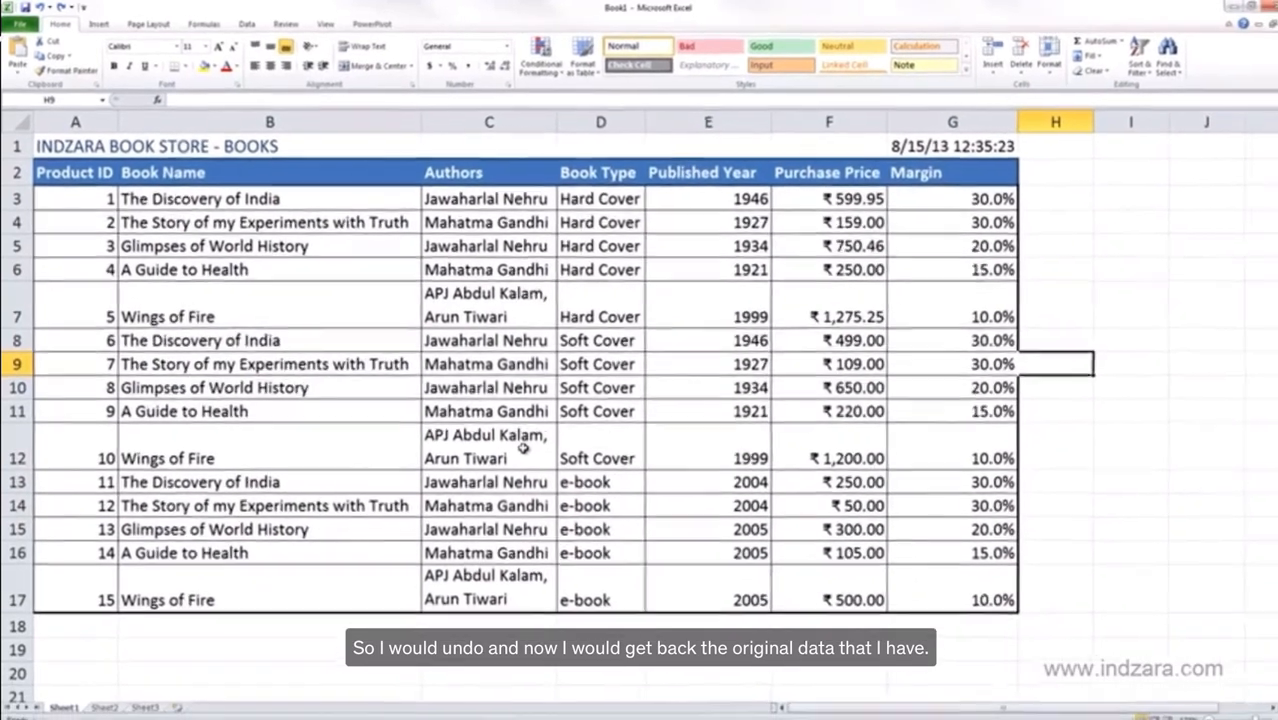
click(1136, 60)
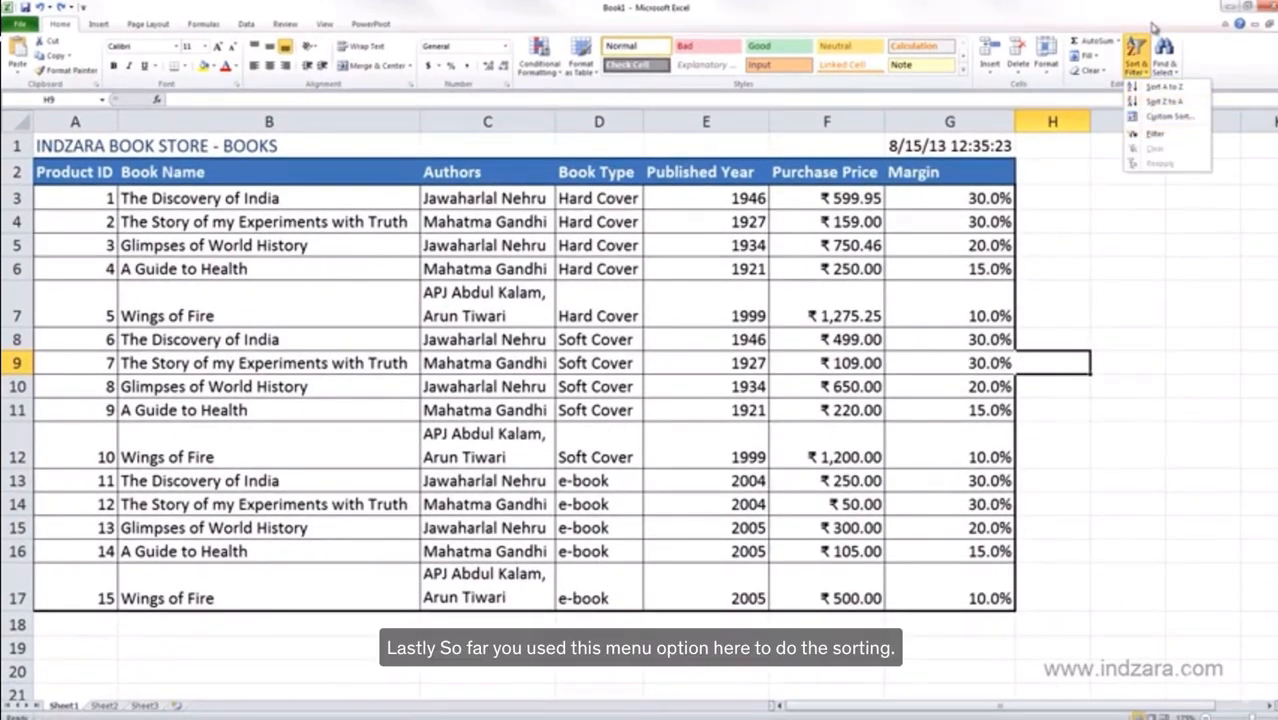
click(1151, 7)
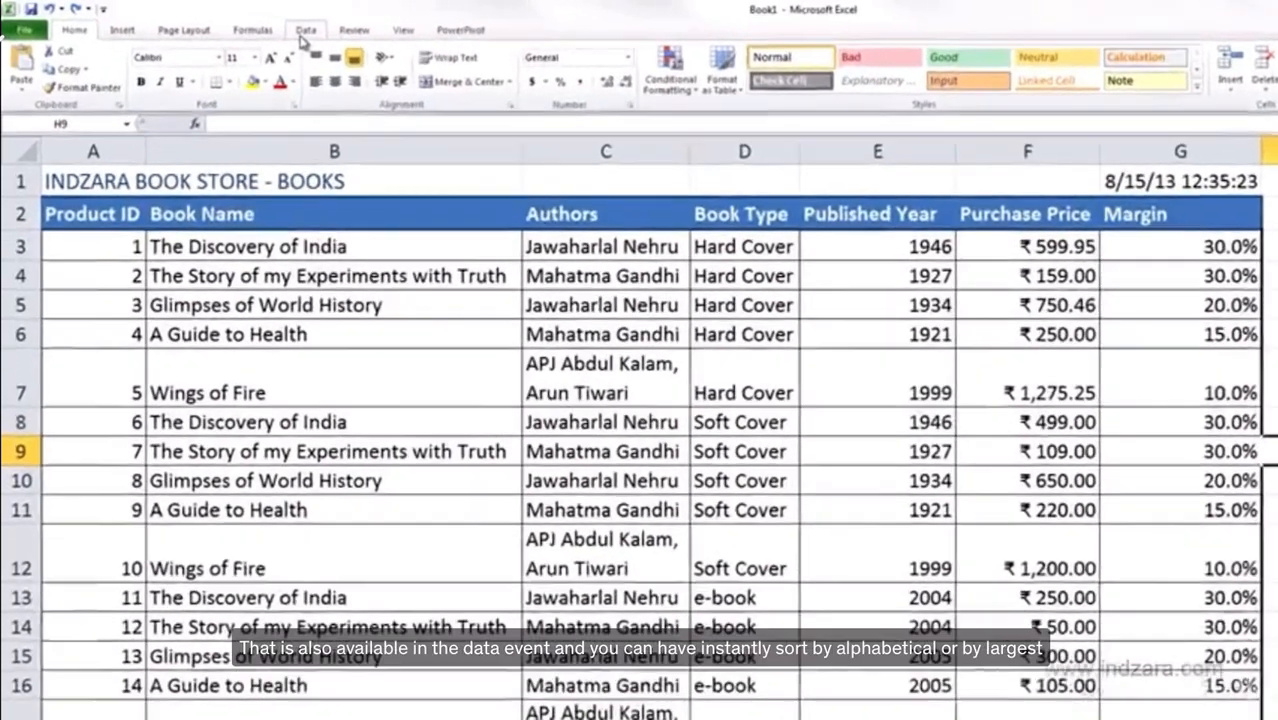
click(245, 24)
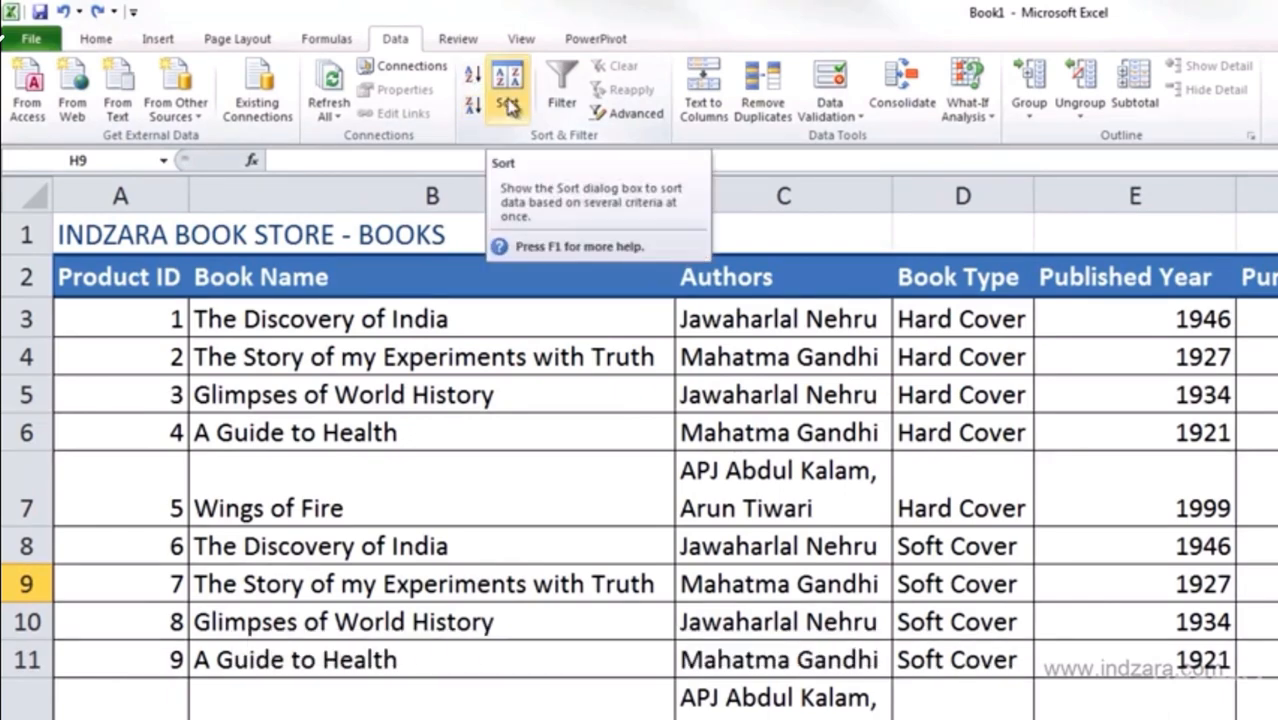
click(507, 100)
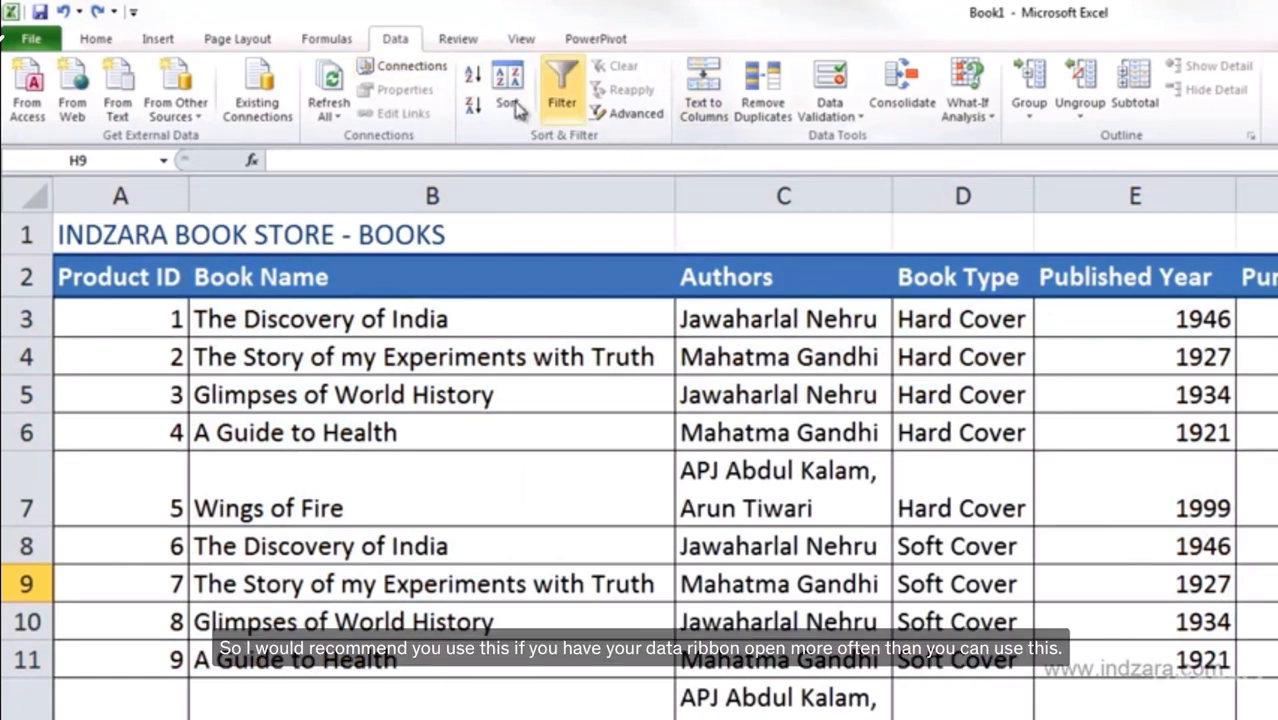
click(96, 38)
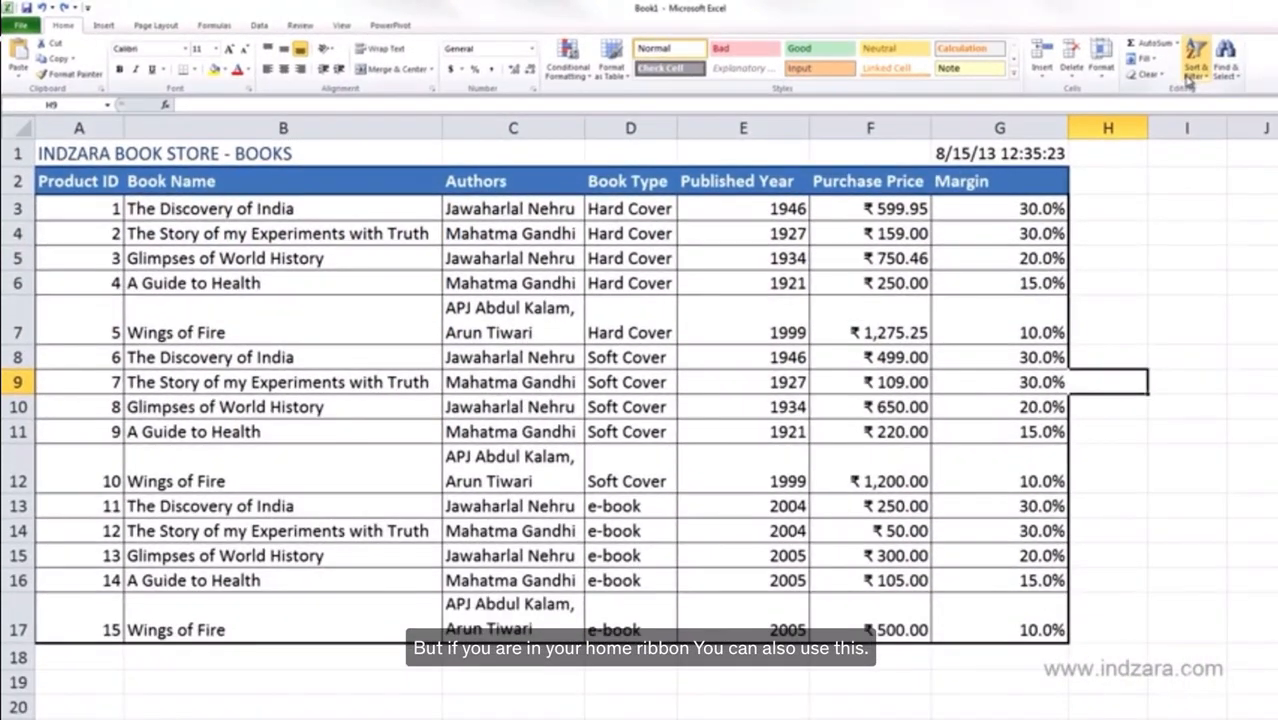
Show the Sort & Filter quick sort options, then switch to the Data ribbon.
click(1196, 82)
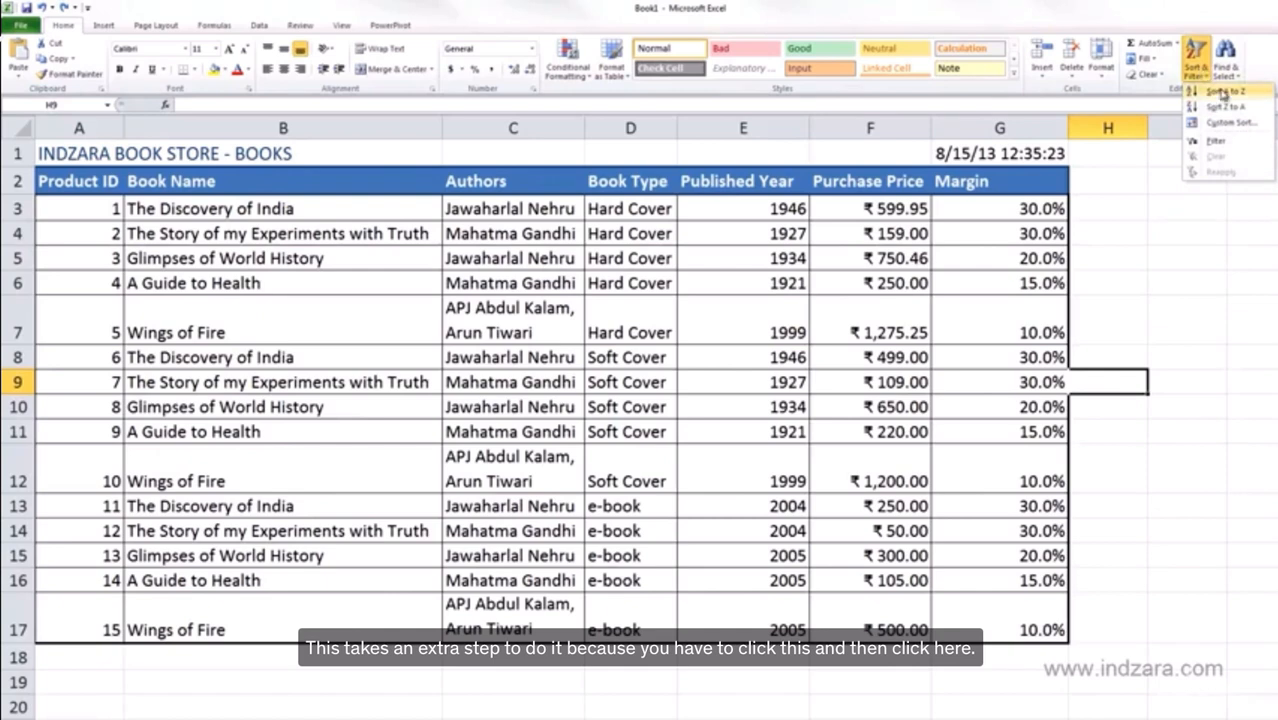
click(259, 27)
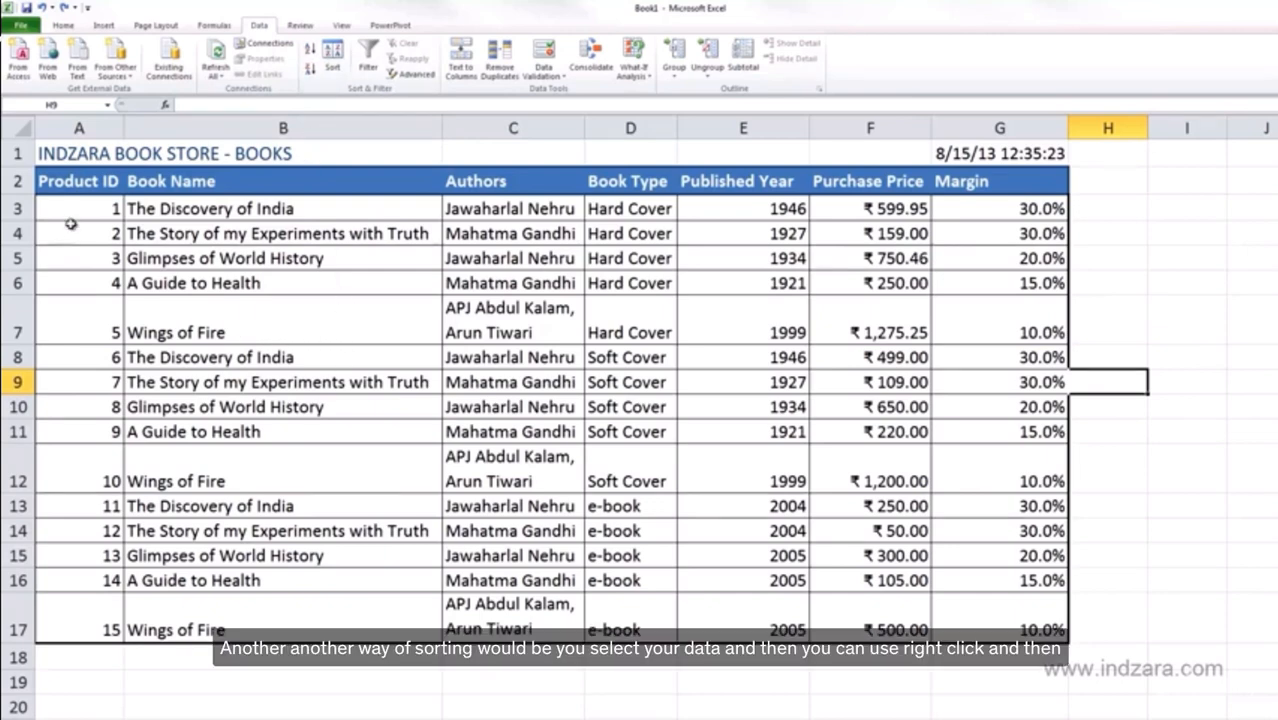
drag(90, 187, 956, 615)
right_click(308, 292)
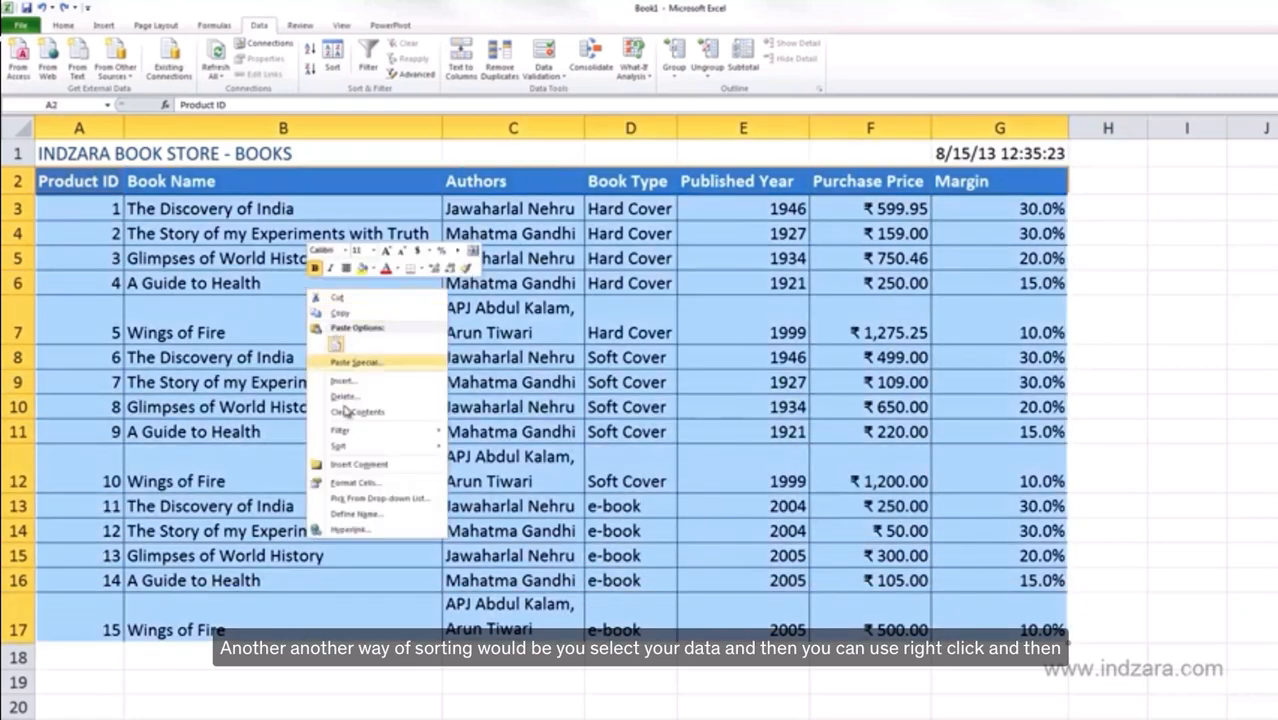
mouse_move(369, 450)
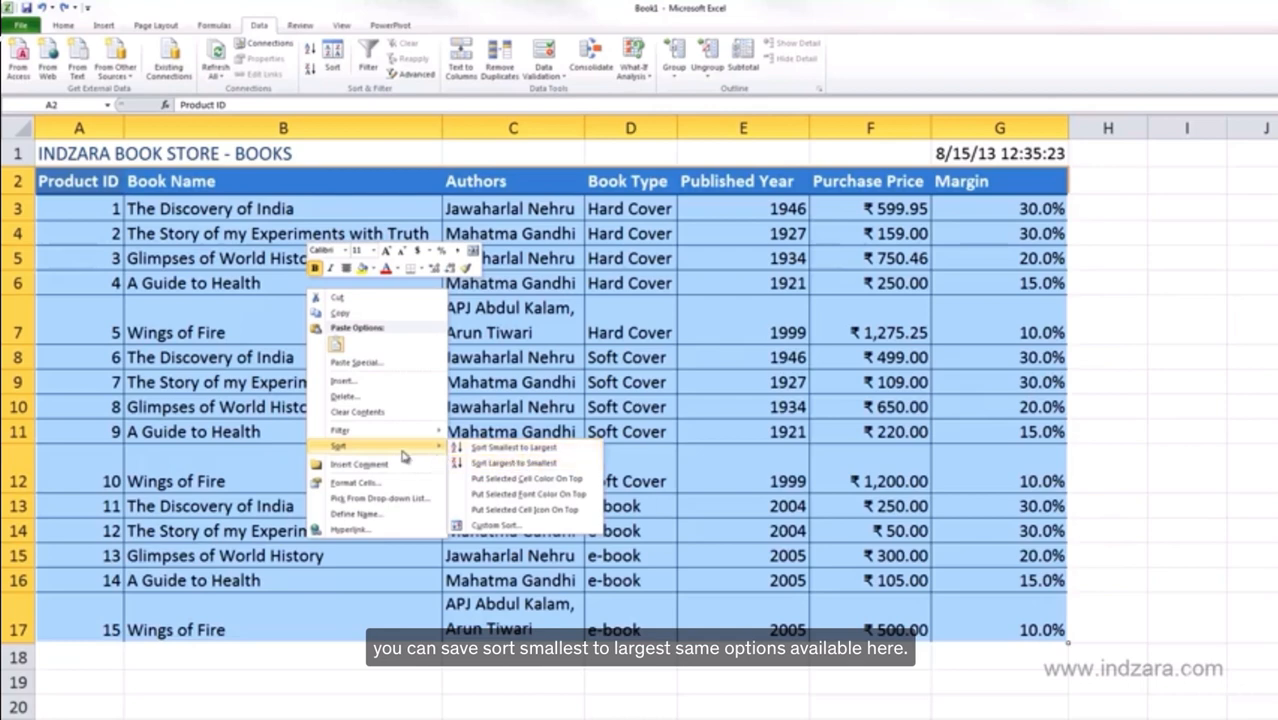
click(492, 525)
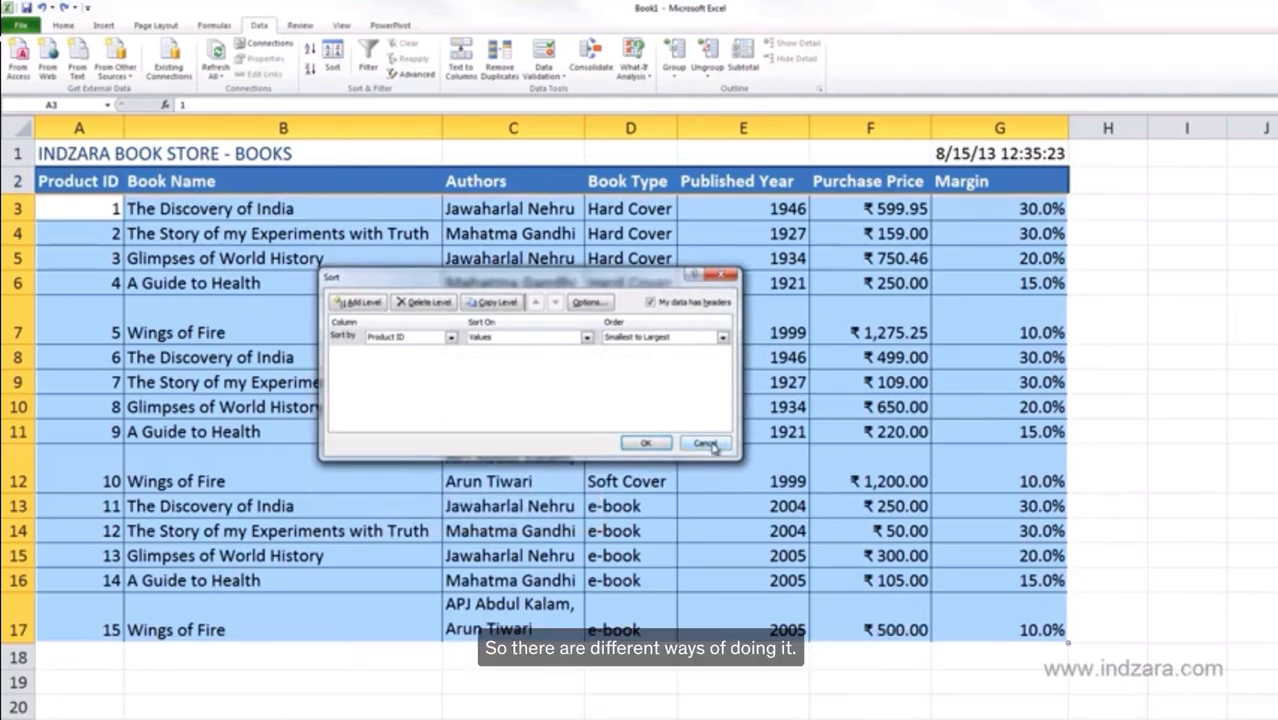
click(706, 444)
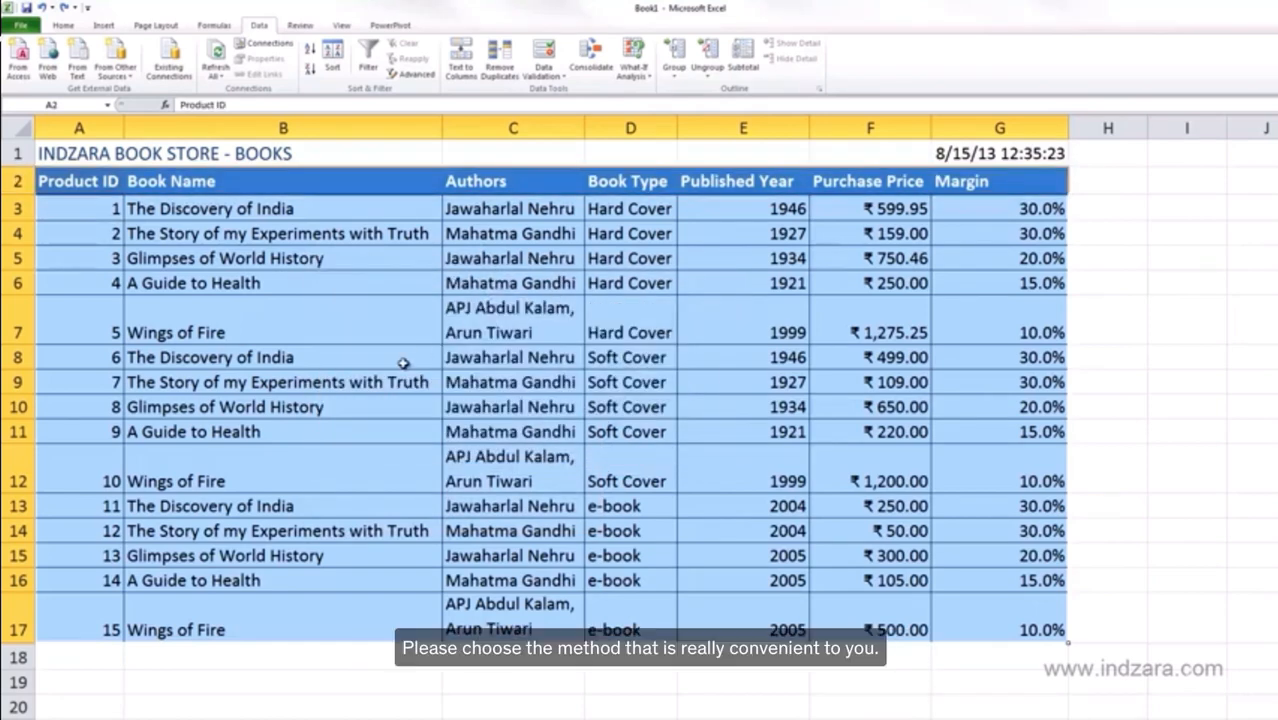